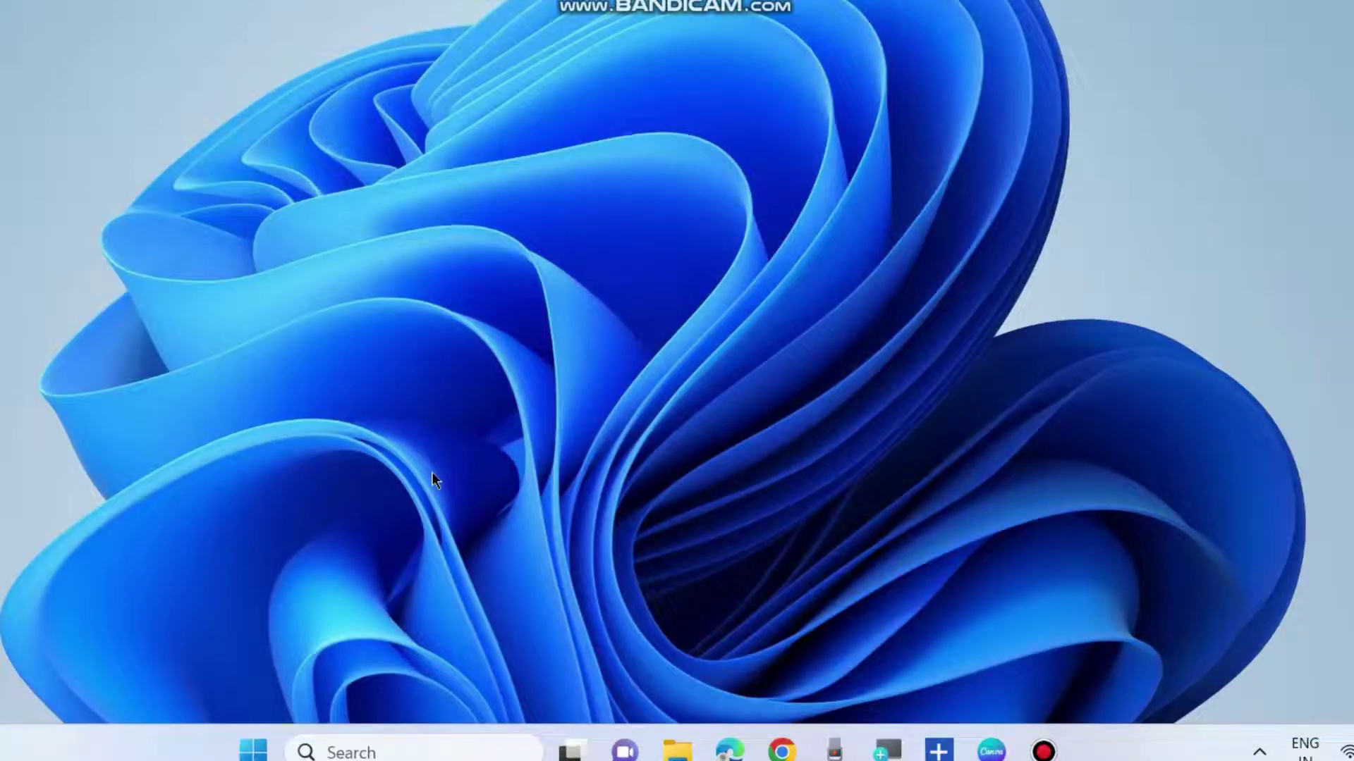
Step: Search for "windows security" from the taskbar and open the Windows Security app
{"action": "left_click", "coordinate": [387, 748]}
{"action": "type", "text": "w"}
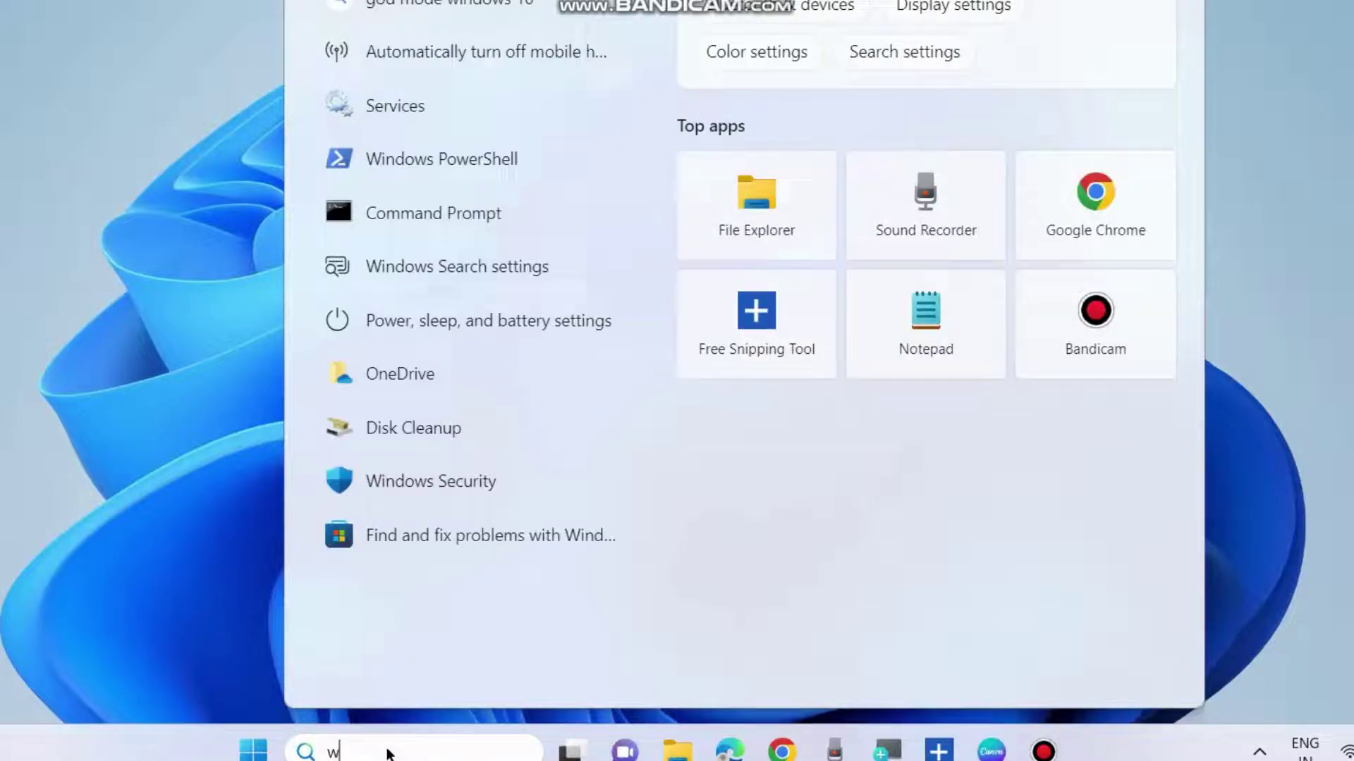
{"action": "type", "text": "indows secu"}
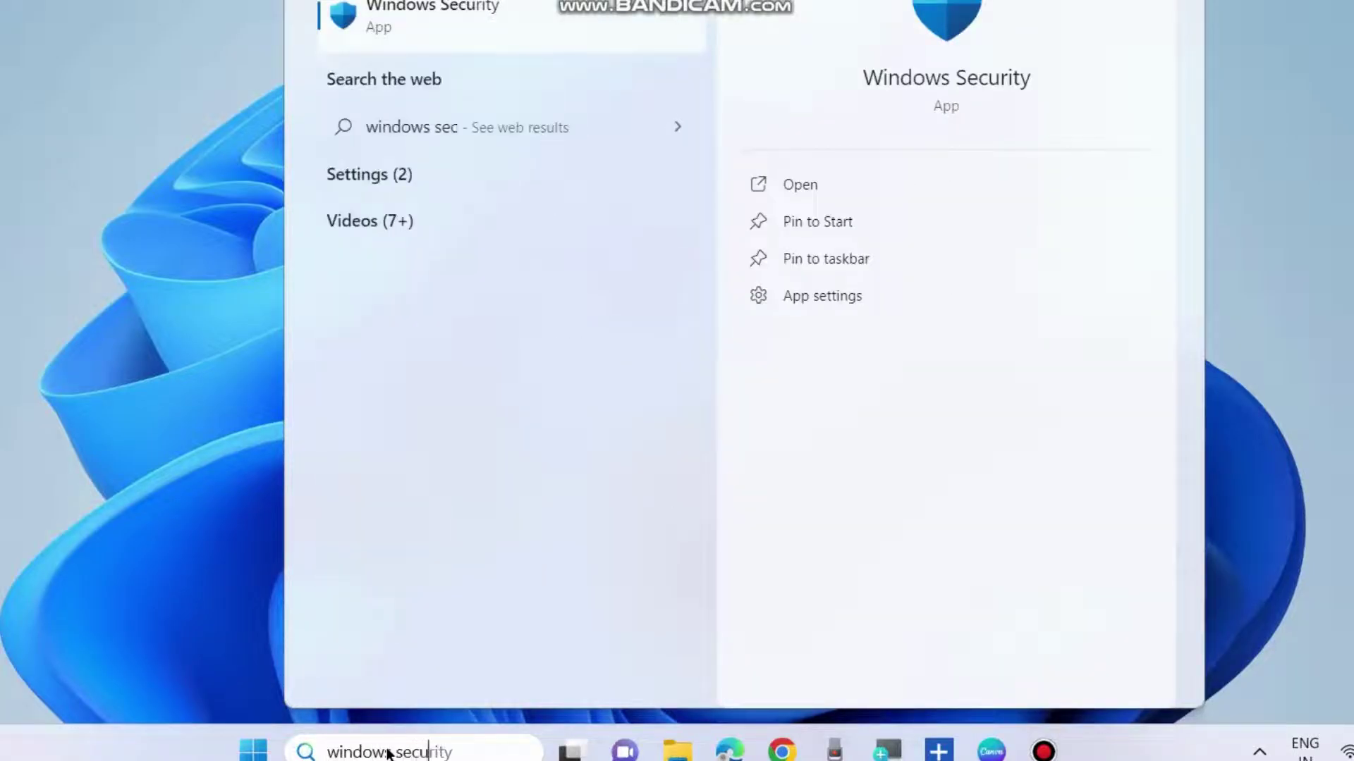
{"action": "type", "text": "rity"}
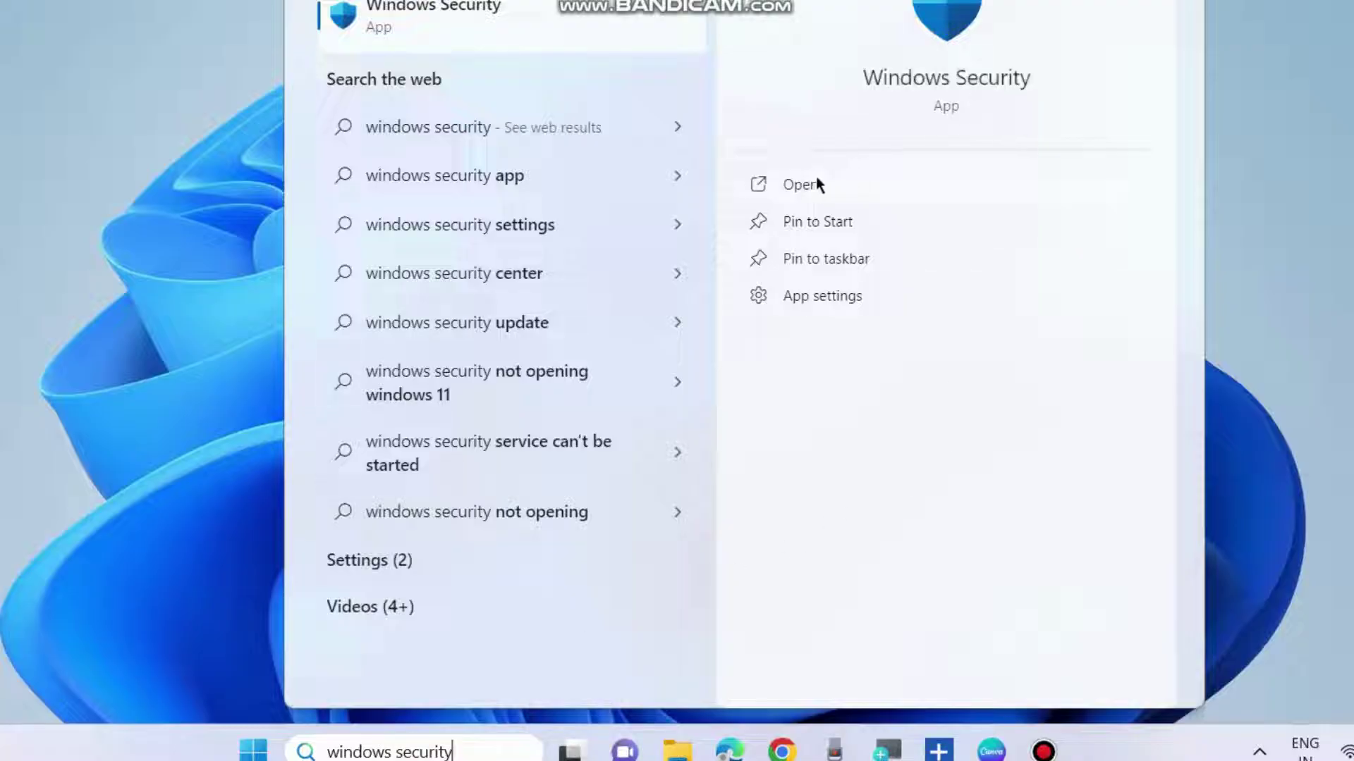
{"action": "left_click", "coordinate": [796, 184]}
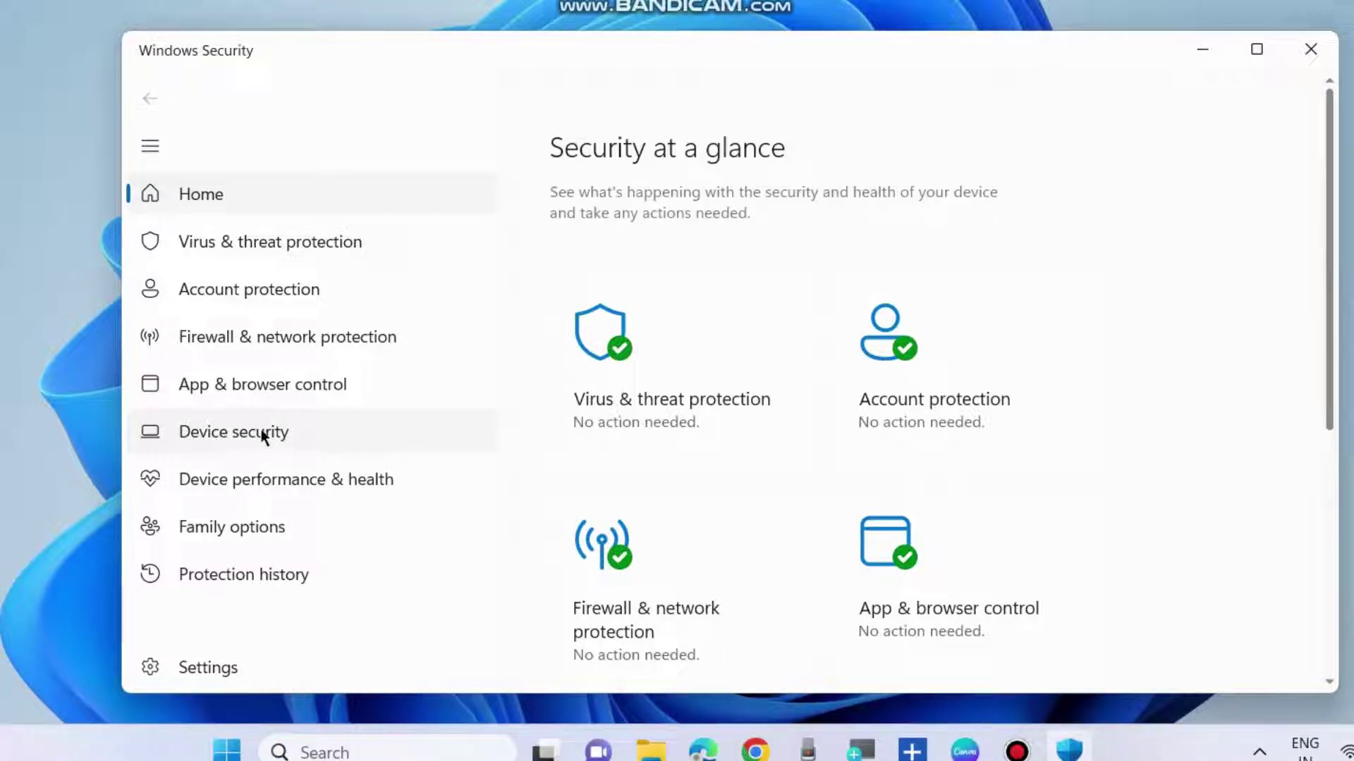
Step: Turn Memory integrity off under Device security > Core isolation, then close Windows Security
{"action": "key", "text": "super+plus"}
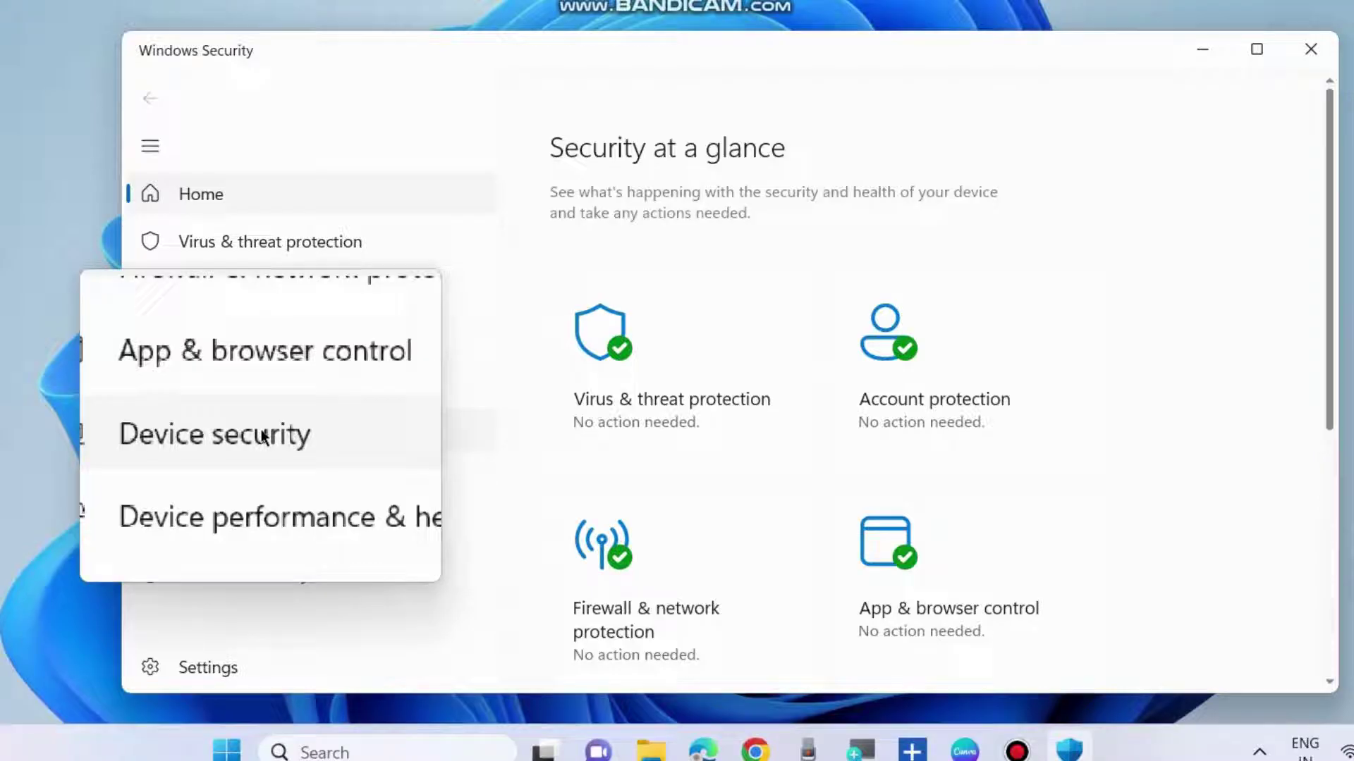
{"action": "left_click", "coordinate": [262, 436]}
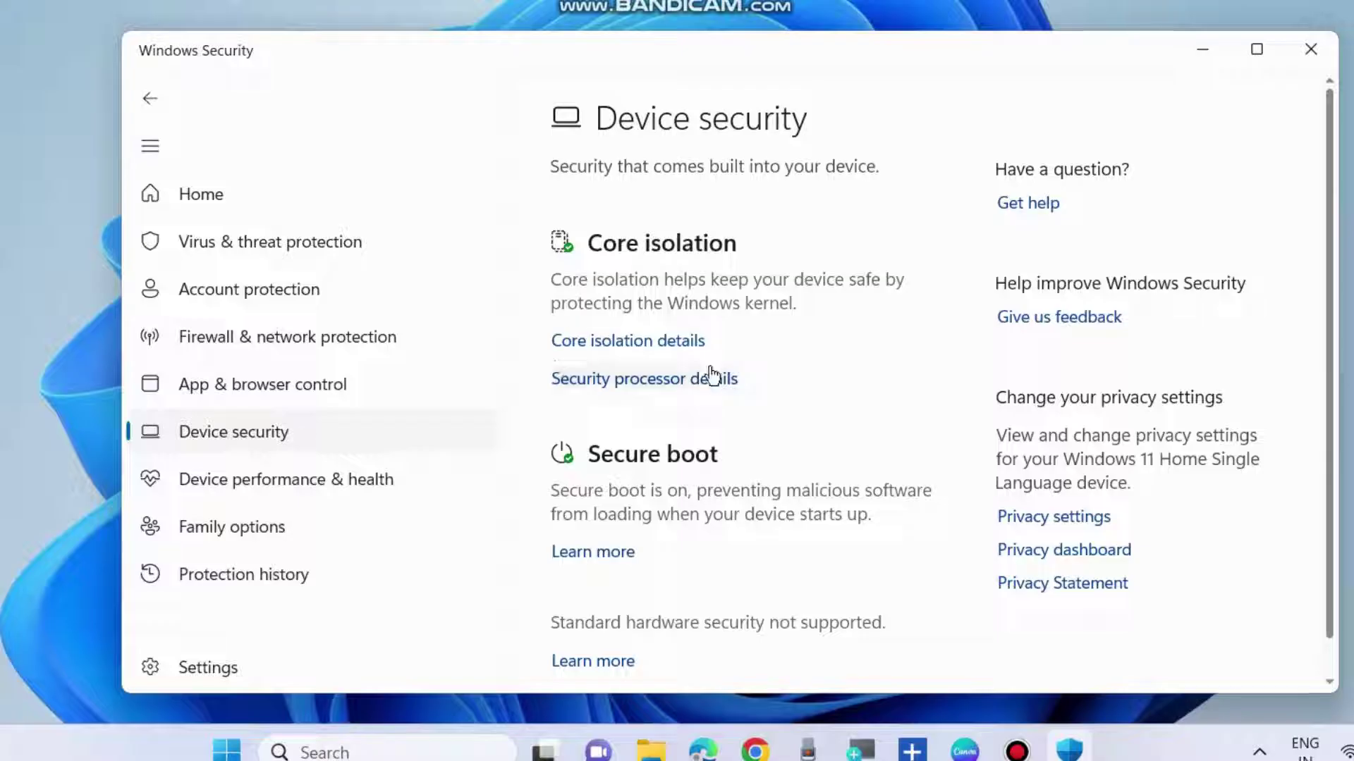
{"action": "left_click", "coordinate": [637, 351]}
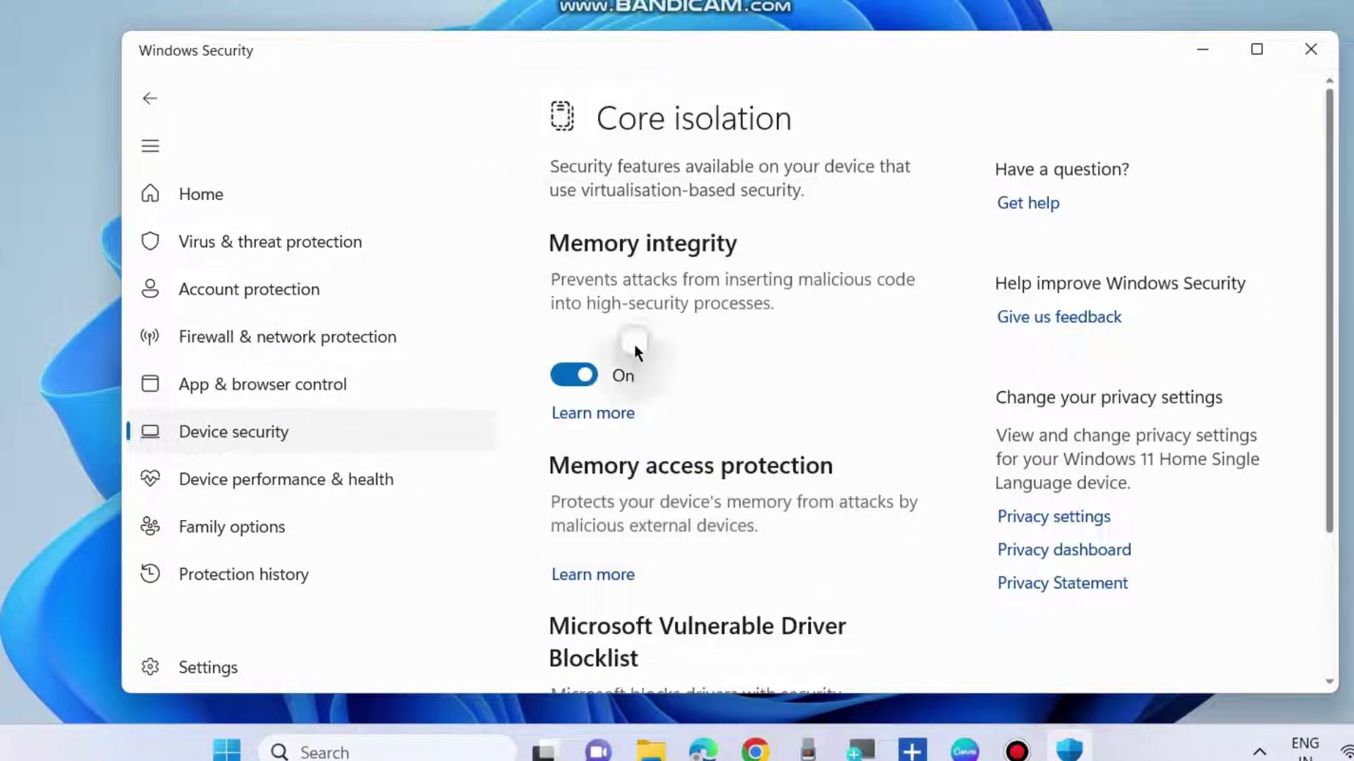
{"action": "left_click", "coordinate": [570, 376]}
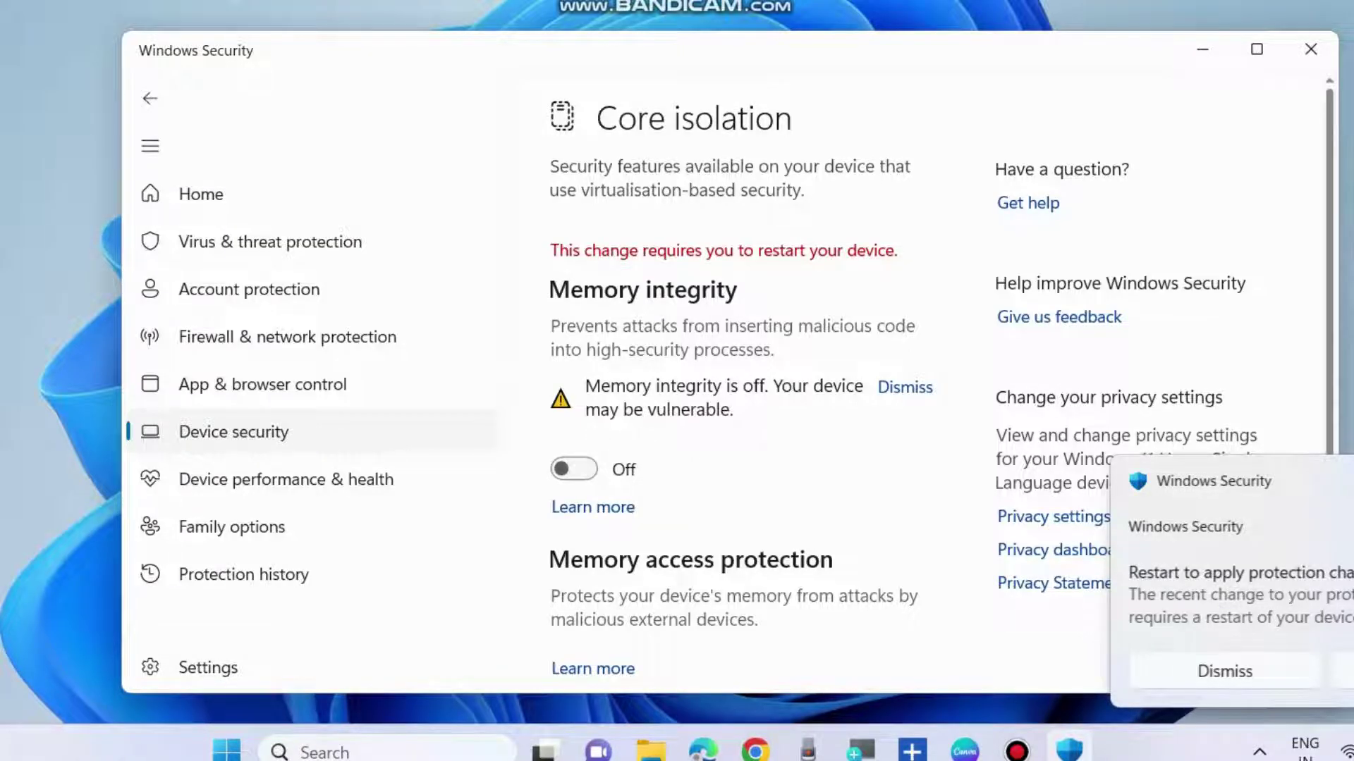
{"action": "left_click", "coordinate": [1310, 49]}
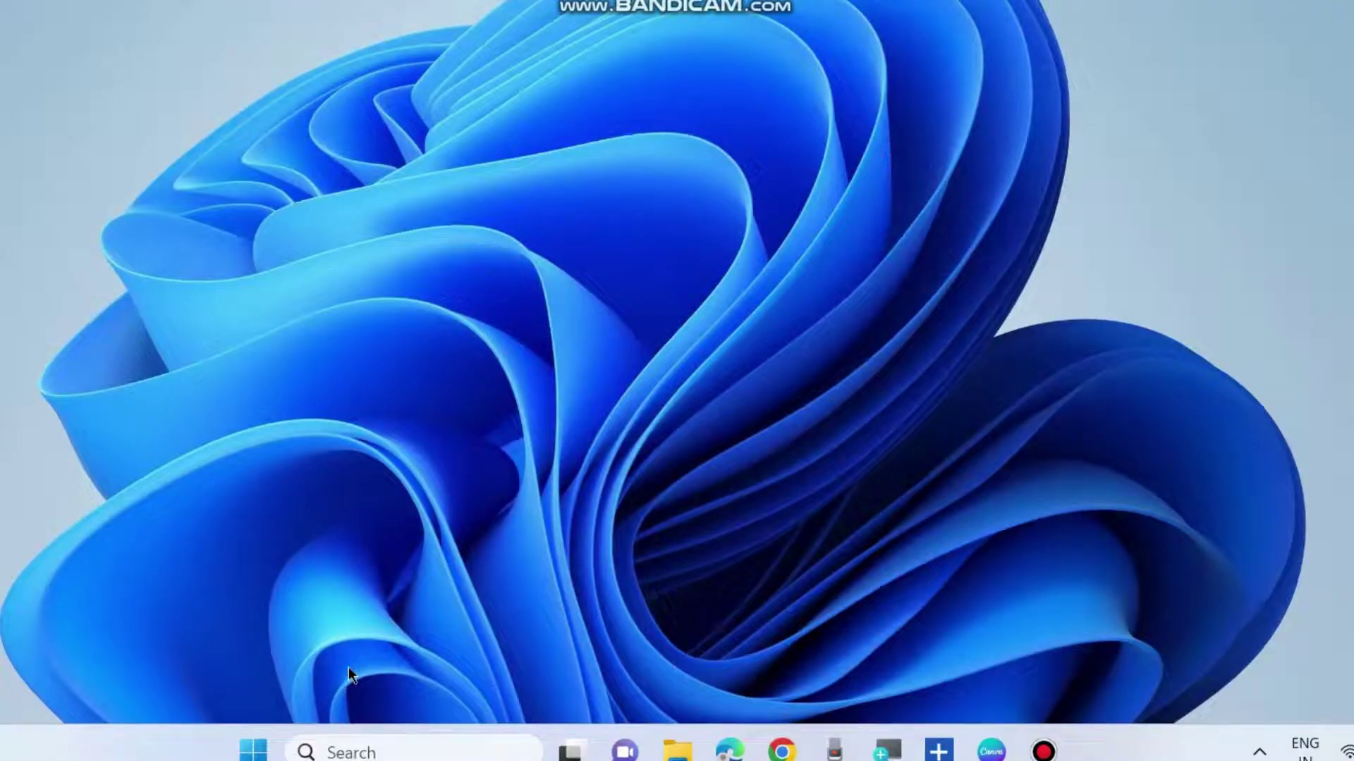
Step: Start Check for updates on Settings' Windows Update page, then close Settings
{"action": "right_click", "coordinate": [254, 746]}
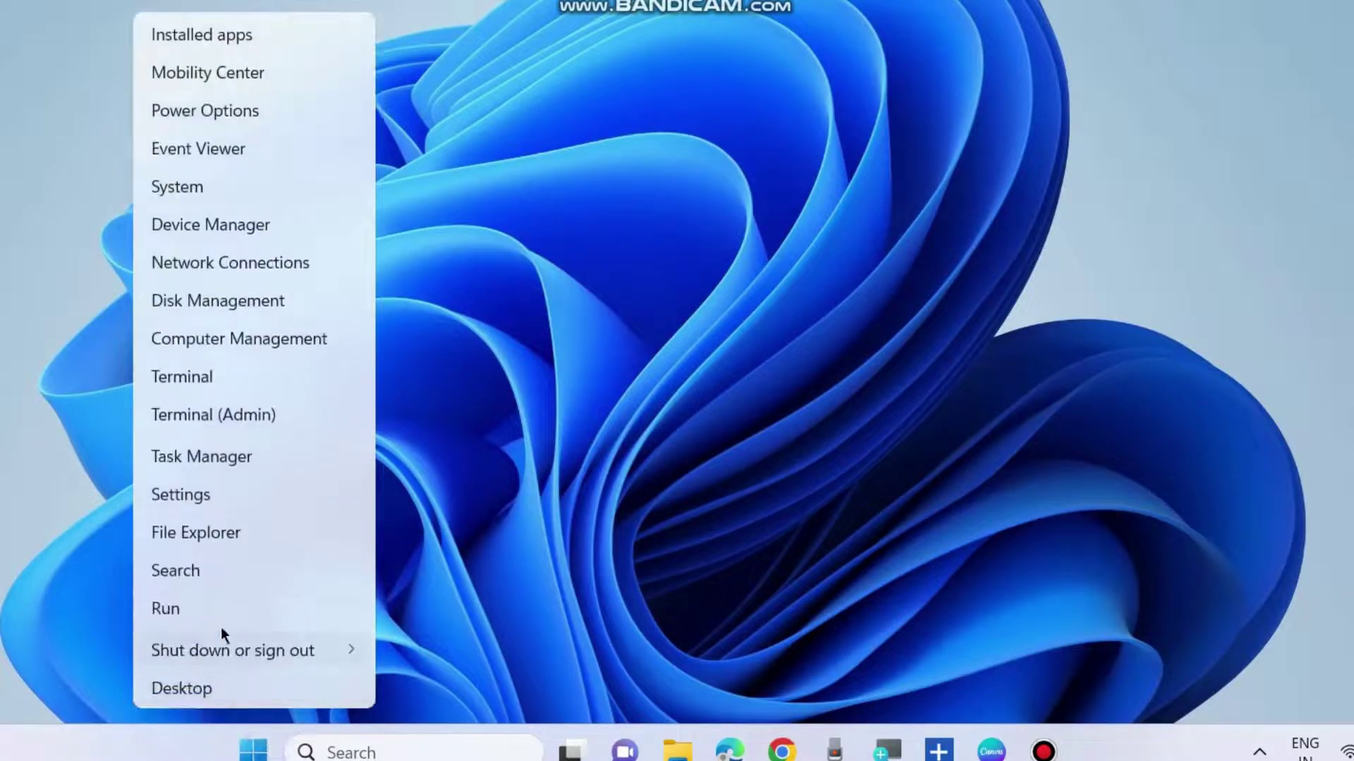
{"action": "left_click", "coordinate": [190, 495]}
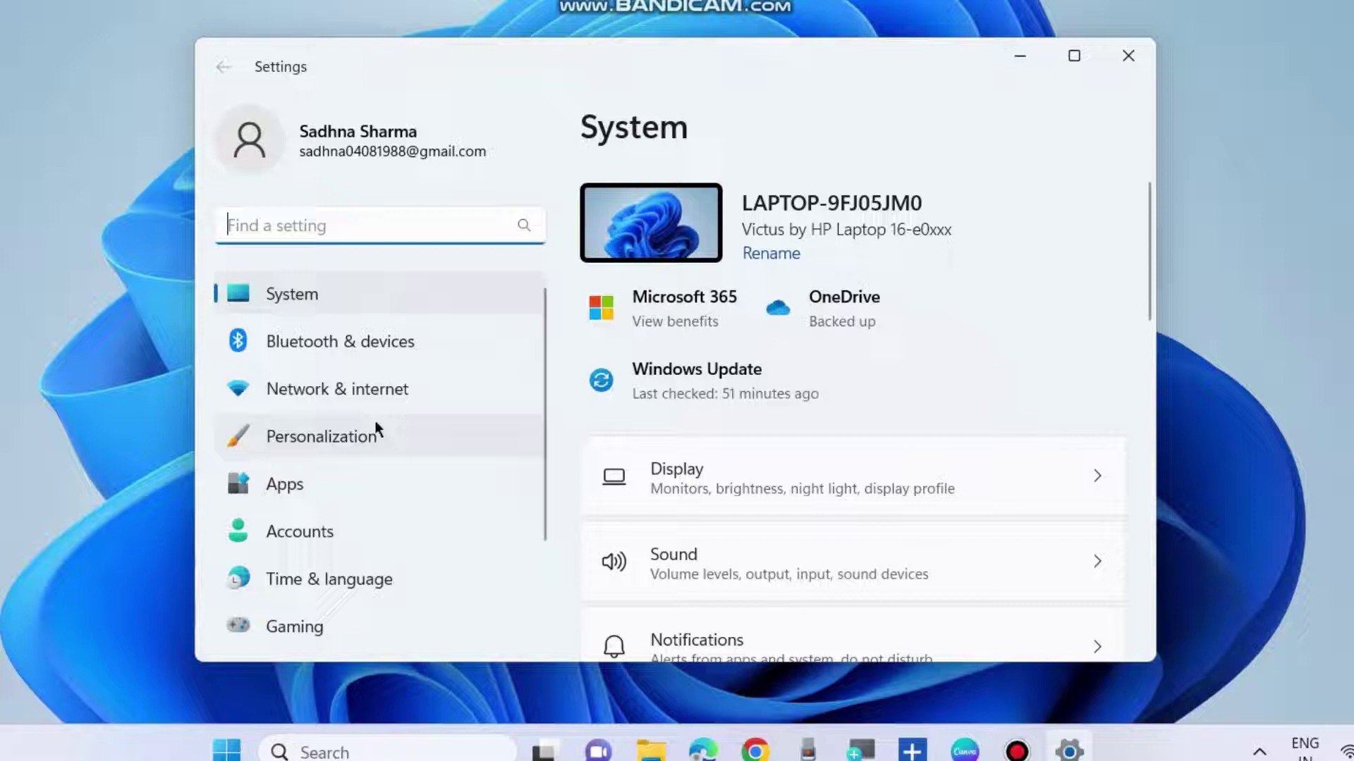
{"action": "scroll", "coordinate": [339, 491], "scroll_direction": "down", "scroll_amount": 3}
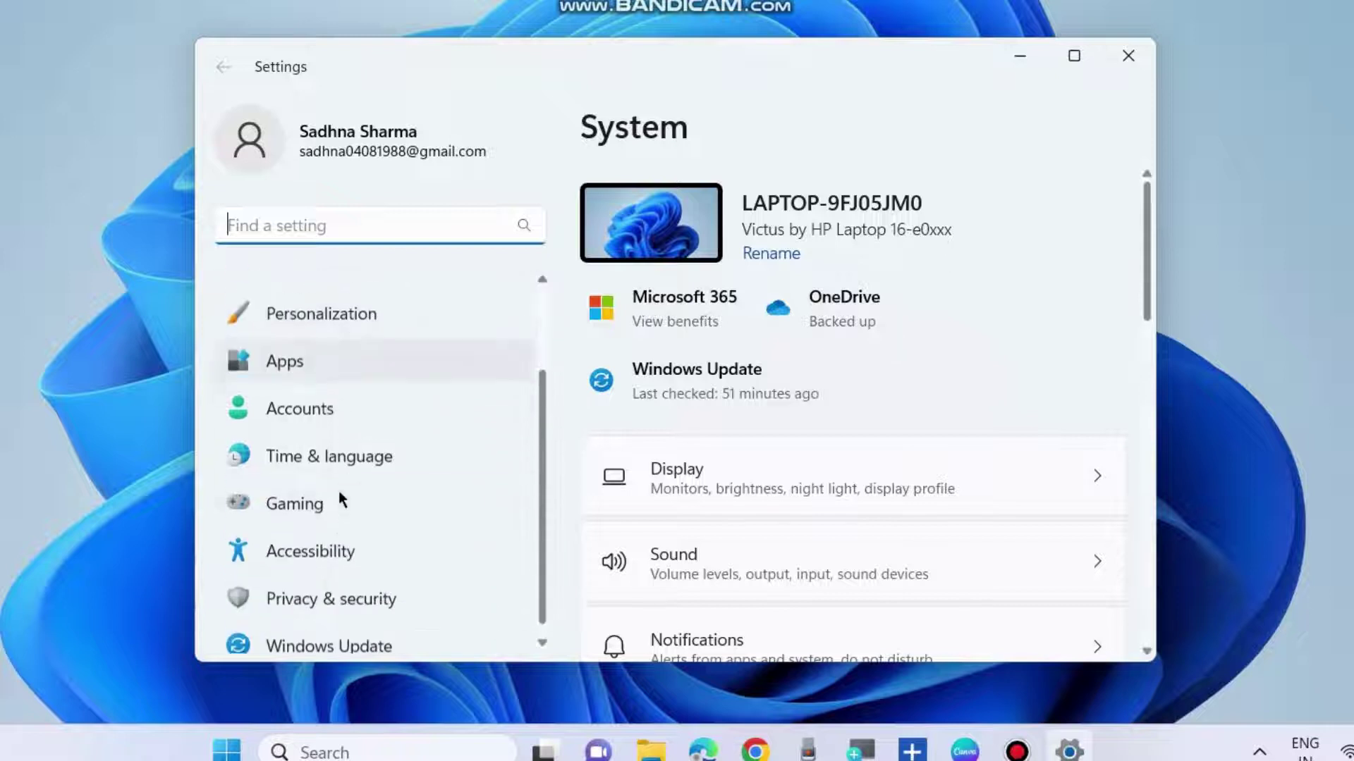
{"action": "left_click", "coordinate": [319, 635]}
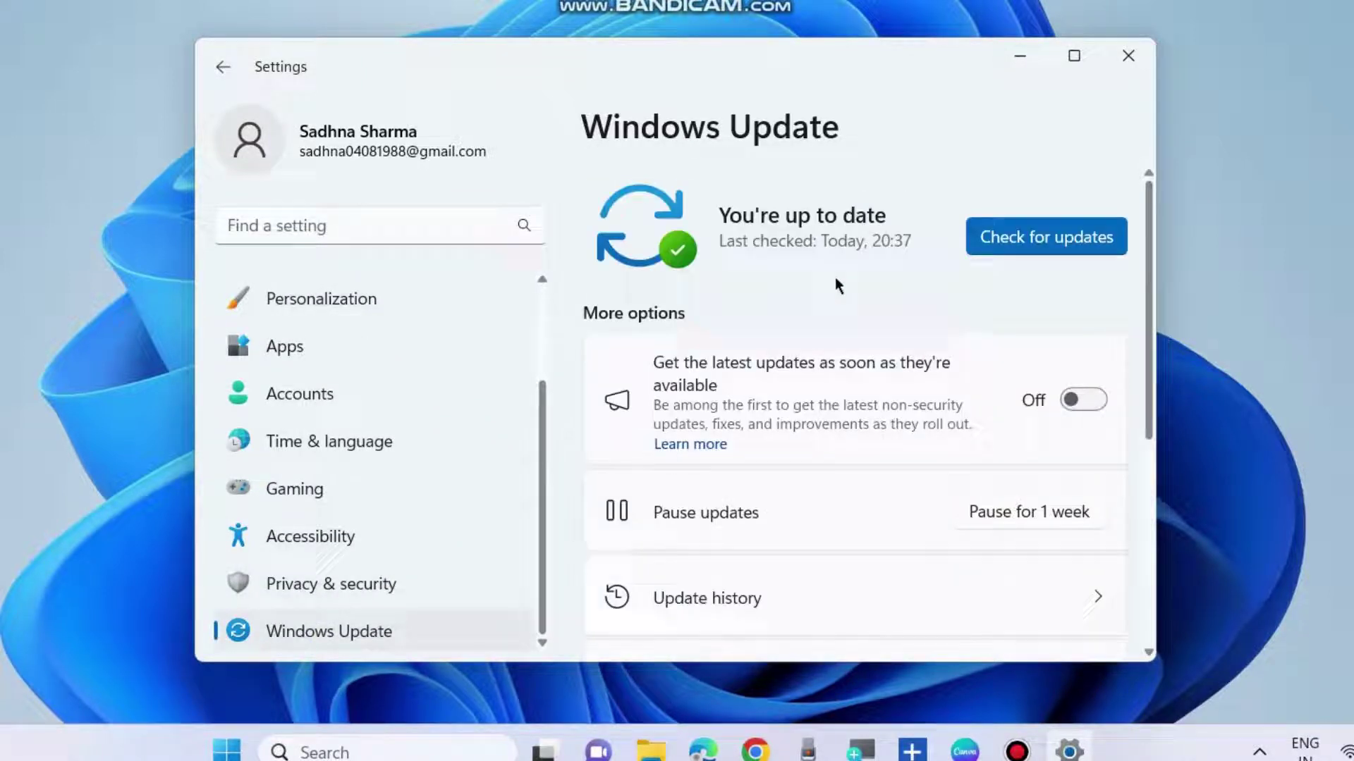
{"action": "left_click", "coordinate": [1034, 240]}
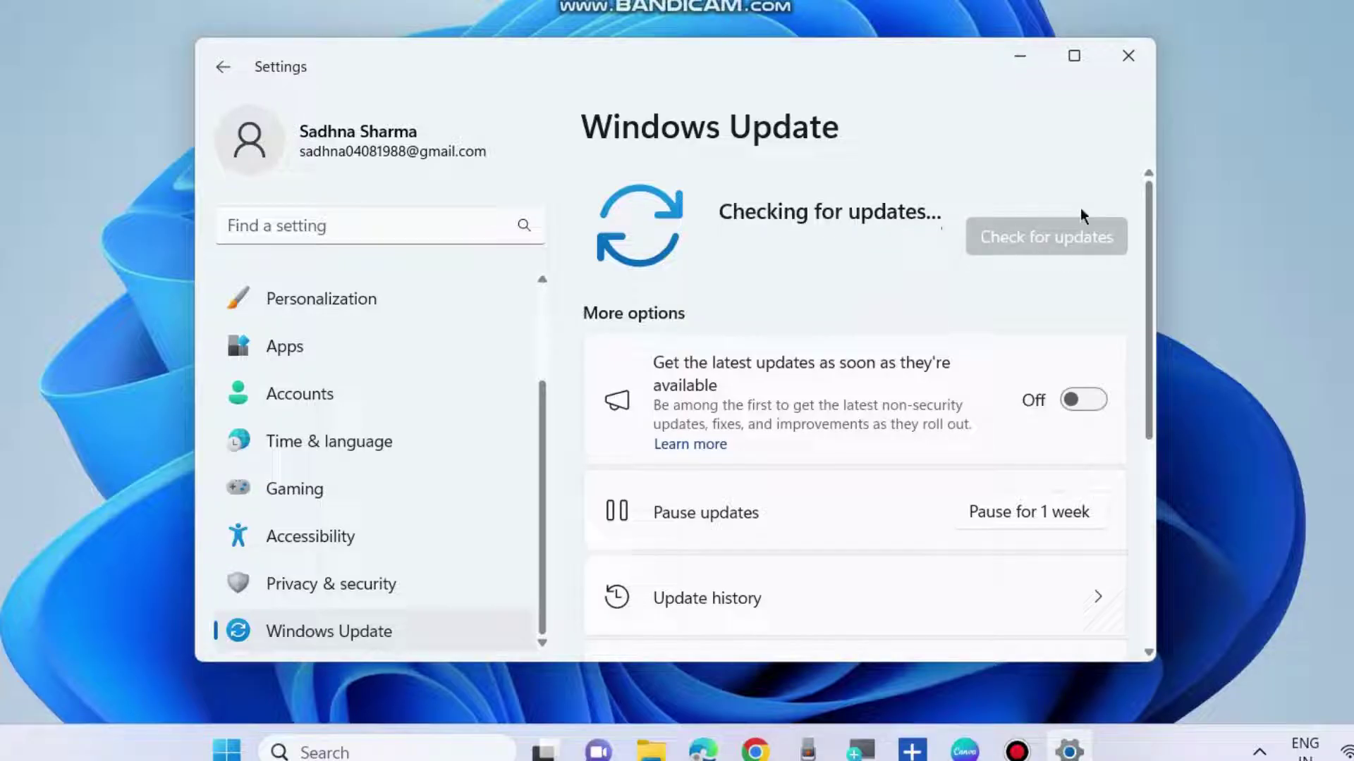
{"action": "left_click", "coordinate": [1128, 56]}
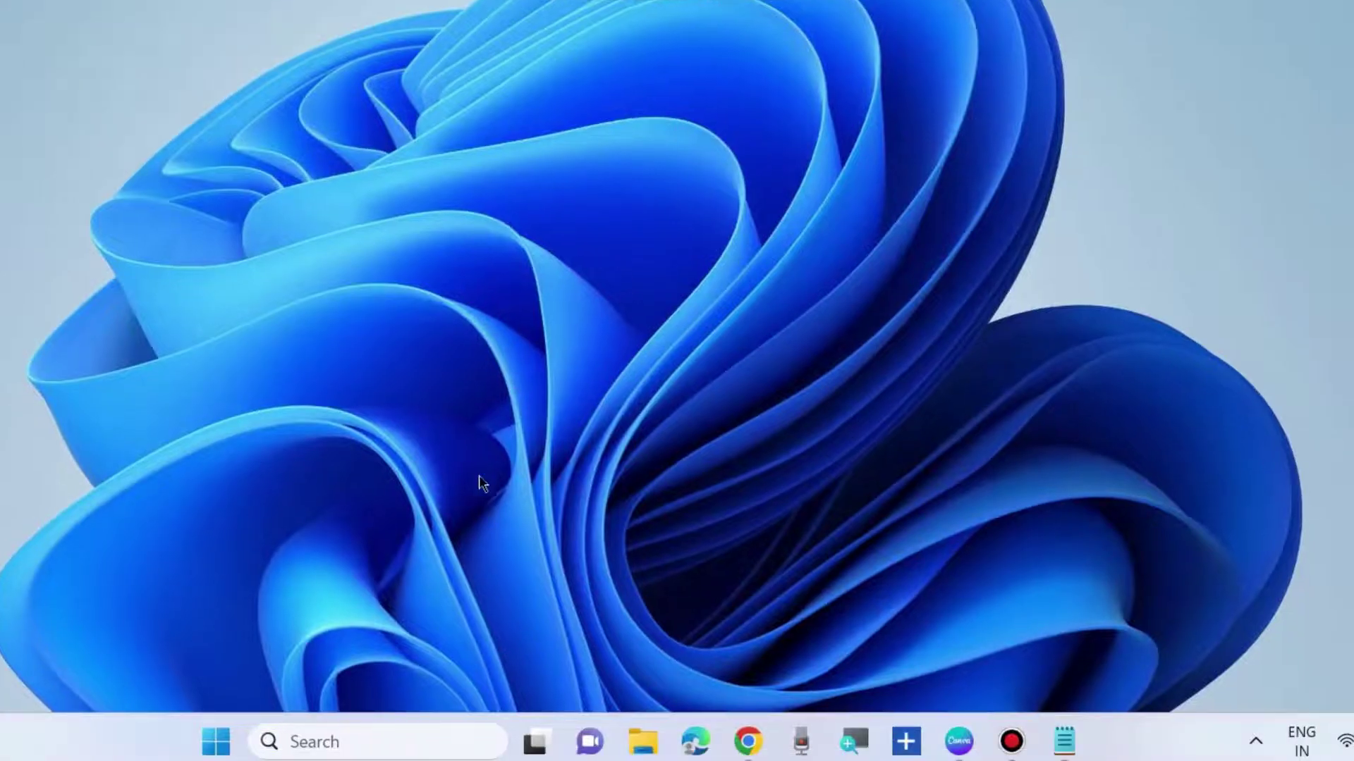
Step: Choose Restart now for Advanced startup on the Settings > System > Recovery page
{"action": "right_click", "coordinate": [216, 741]}
{"action": "left_click", "coordinate": [142, 485]}
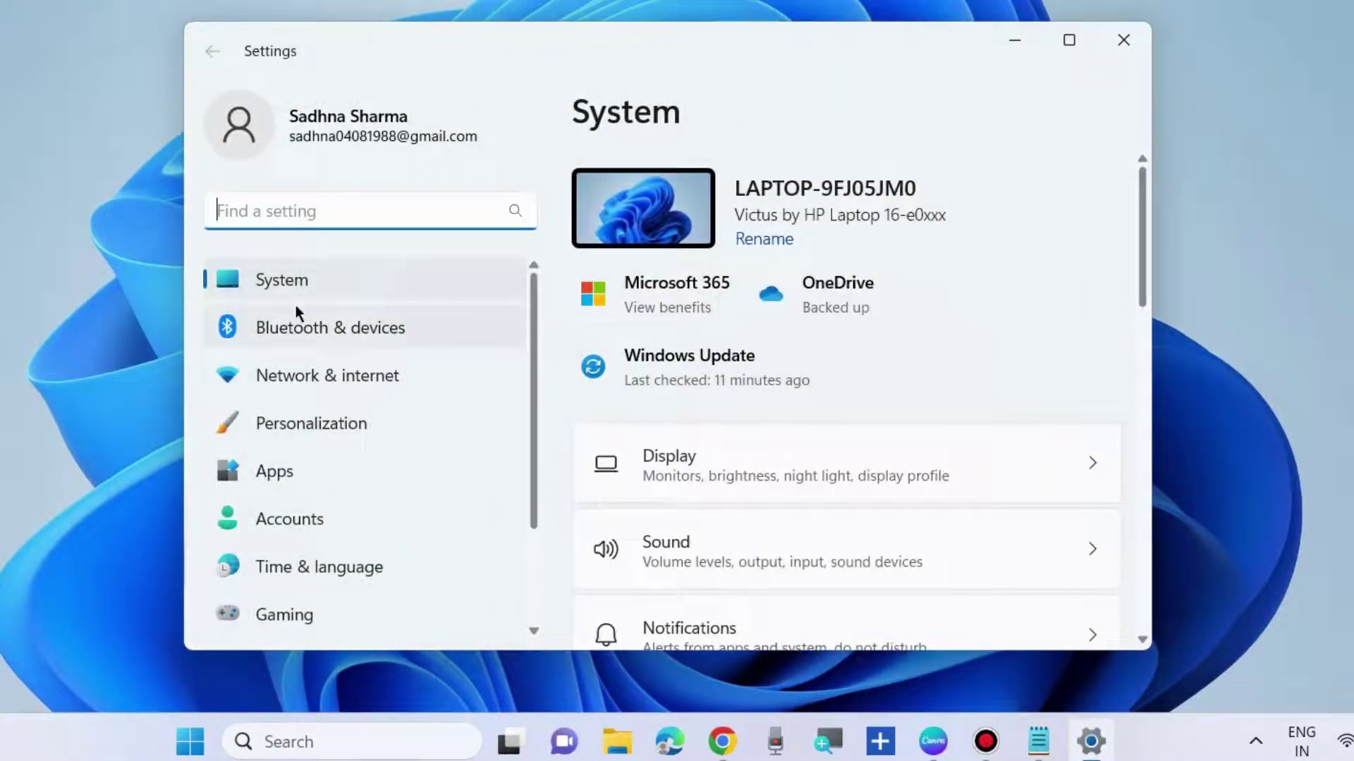
{"action": "scroll", "coordinate": [749, 493], "scroll_direction": "down", "scroll_amount": 3}
{"action": "scroll", "coordinate": [750, 493], "scroll_direction": "down", "scroll_amount": 2}
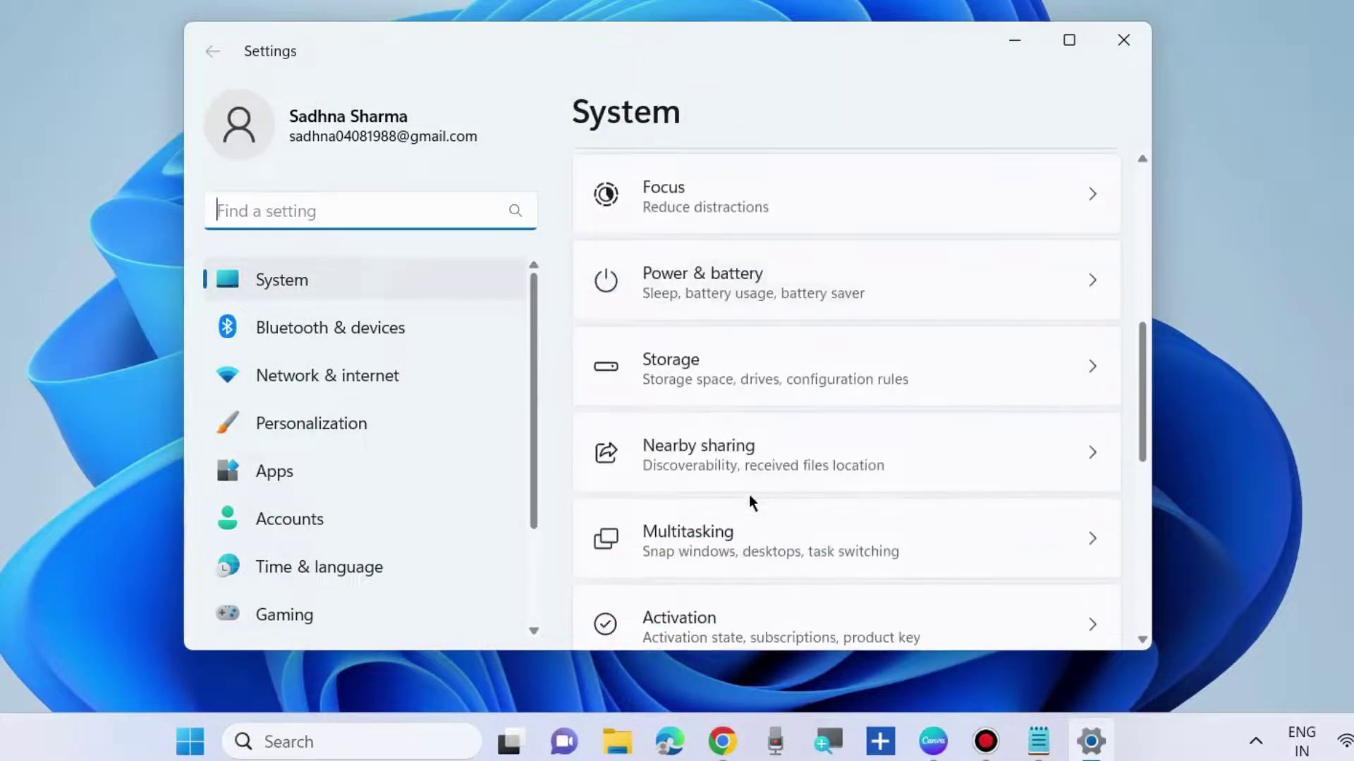
{"action": "scroll", "coordinate": [750, 503], "scroll_direction": "down", "scroll_amount": 1}
{"action": "scroll", "coordinate": [745, 507], "scroll_direction": "down", "scroll_amount": 2}
{"action": "scroll", "coordinate": [738, 504], "scroll_direction": "down", "scroll_amount": 1}
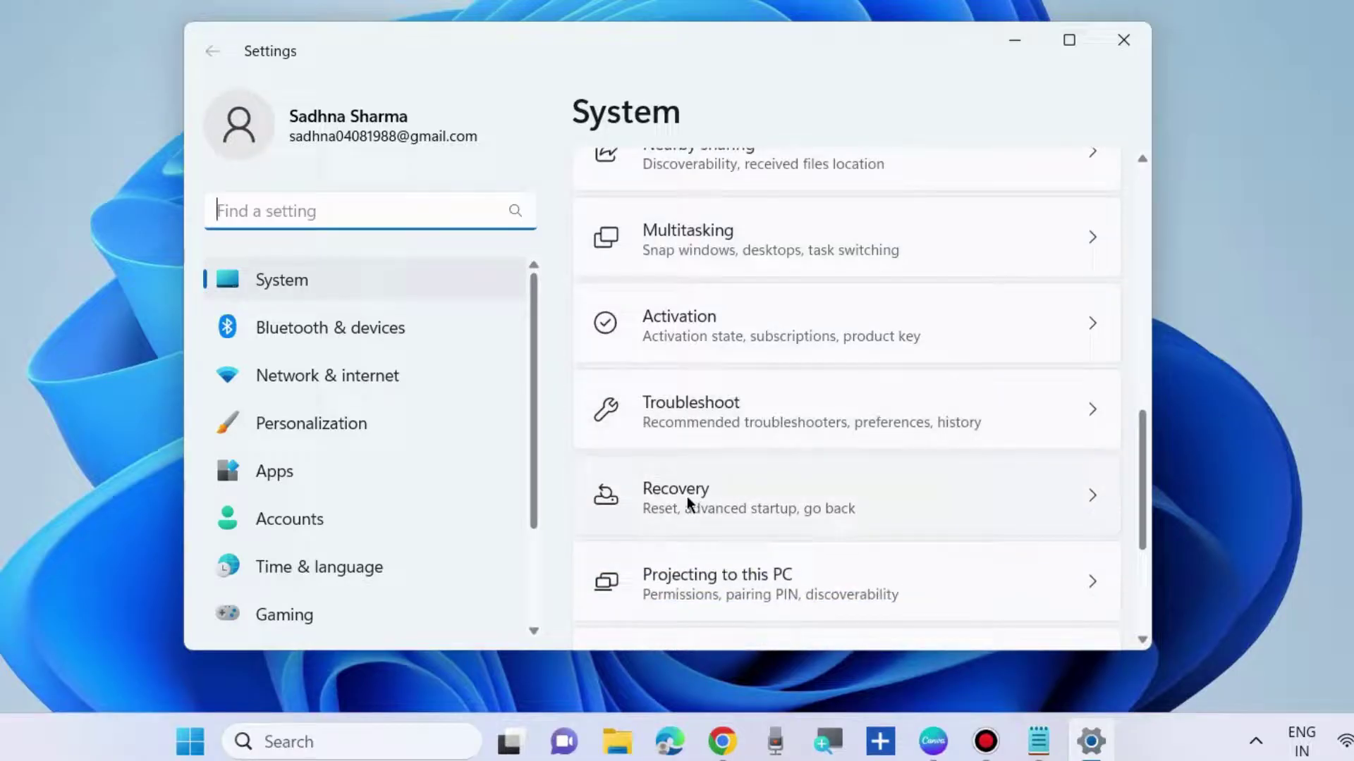
{"action": "left_click", "coordinate": [686, 495]}
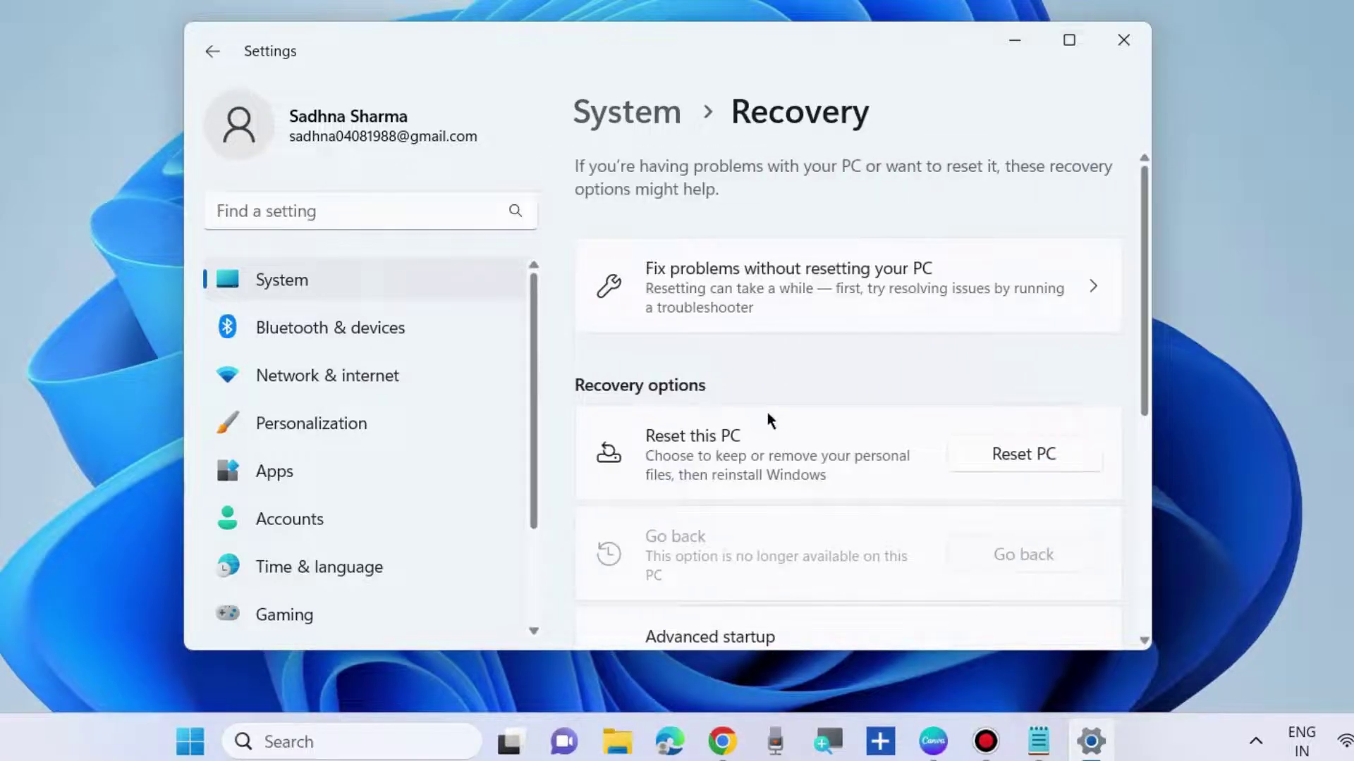
{"action": "scroll", "coordinate": [767, 415], "scroll_direction": "down", "scroll_amount": 2}
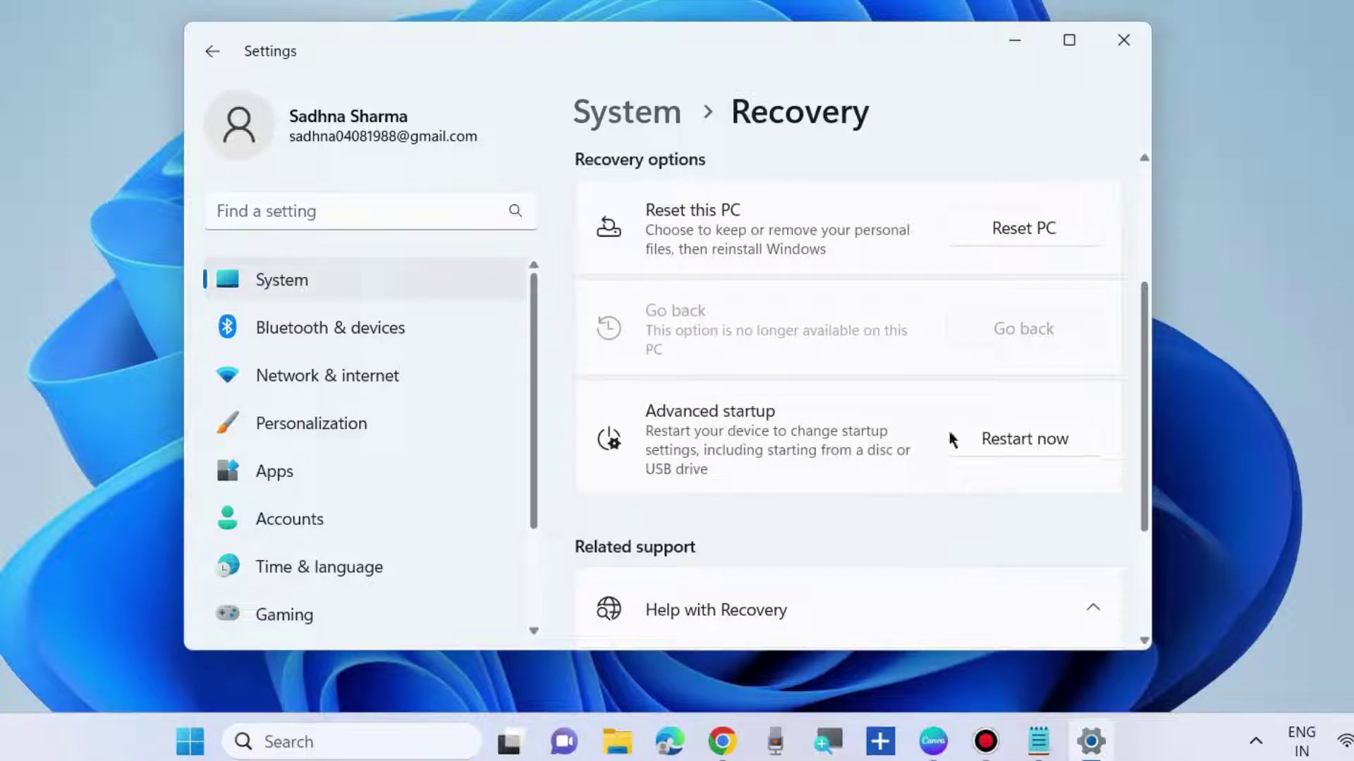
{"action": "left_click", "coordinate": [995, 439]}
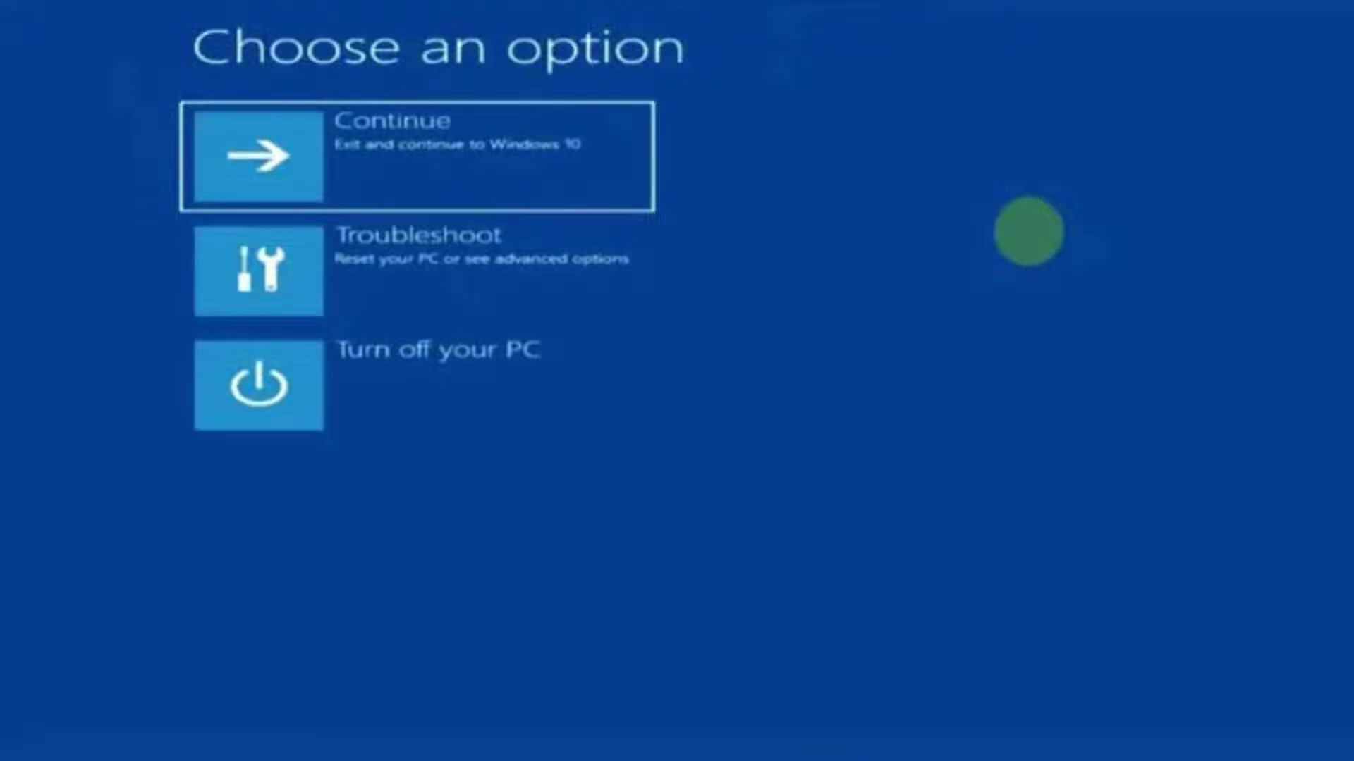
Step: Go through Troubleshoot > Advanced options > Startup Settings in the recovery screen
{"action": "left_click", "coordinate": [564, 271]}
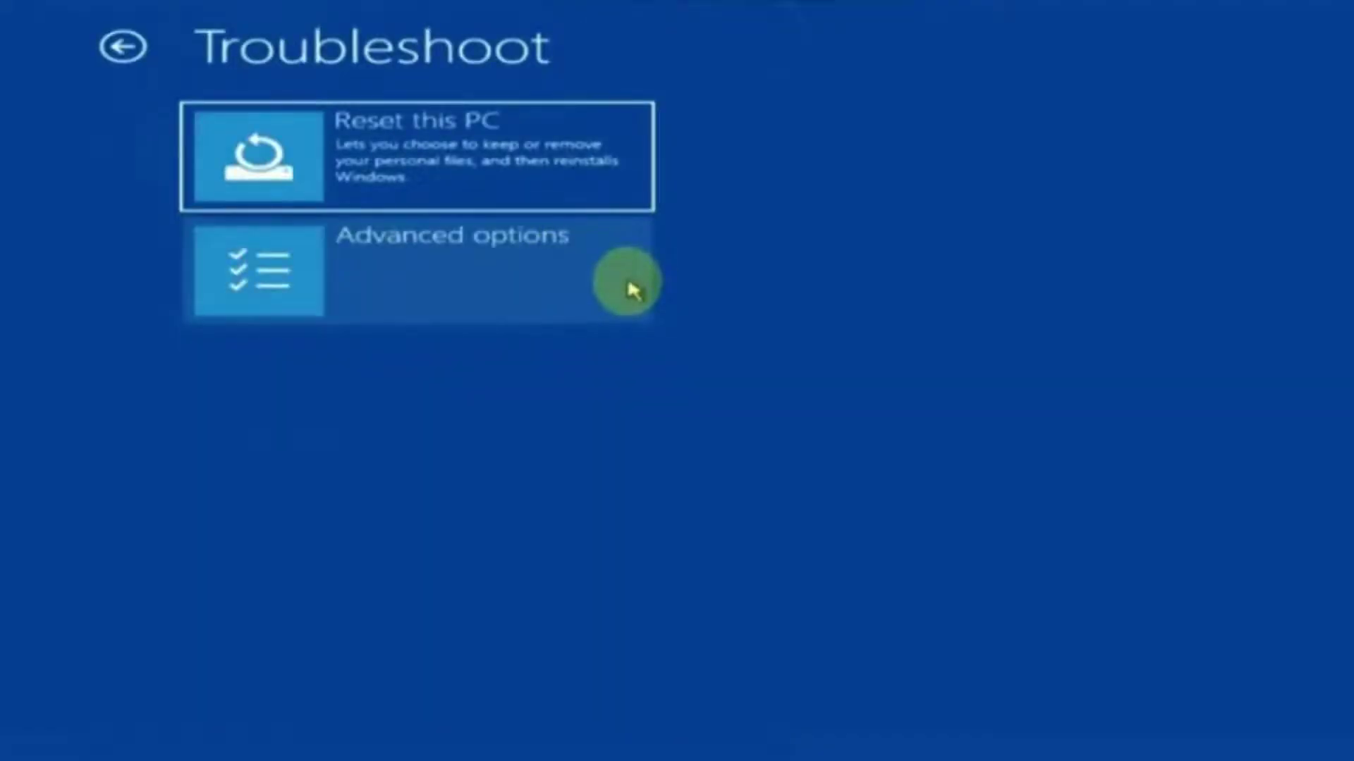
{"action": "left_click", "coordinate": [630, 286]}
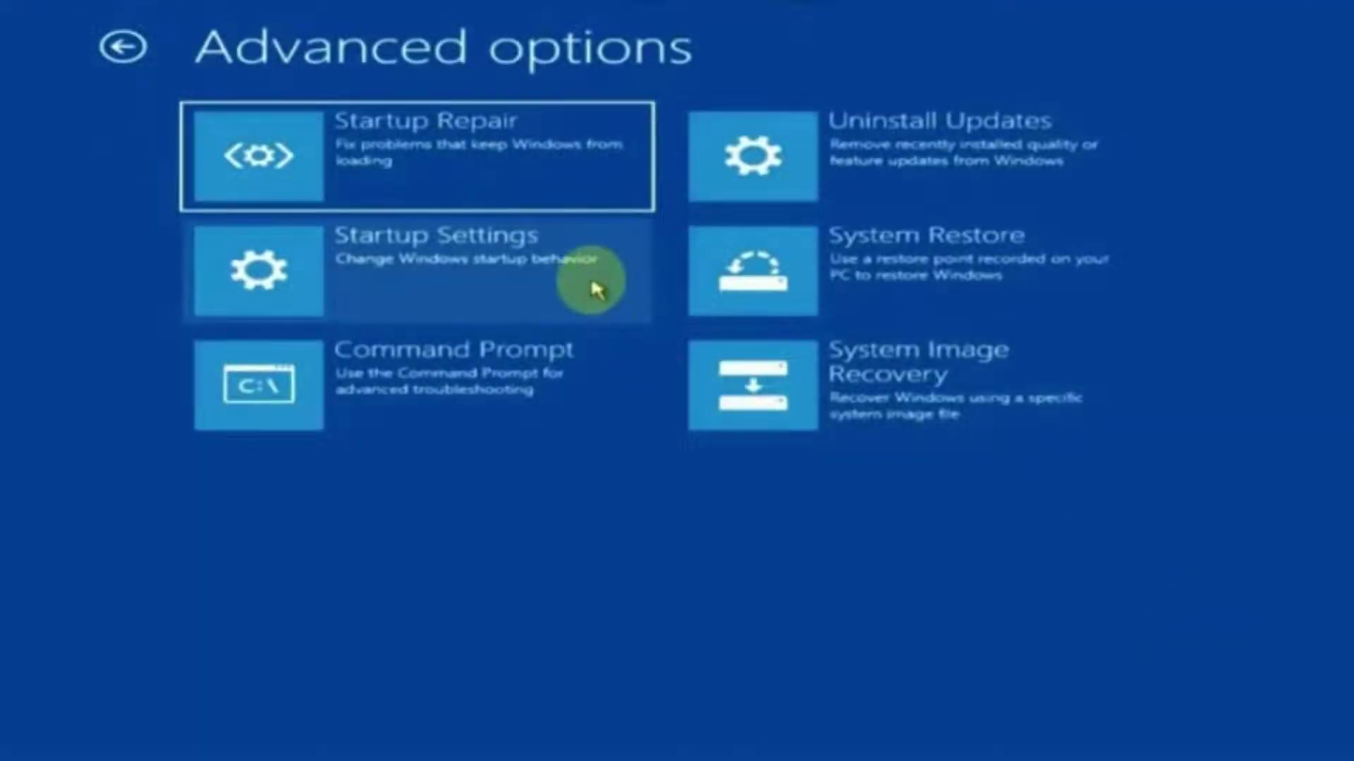
{"action": "left_click", "coordinate": [593, 286]}
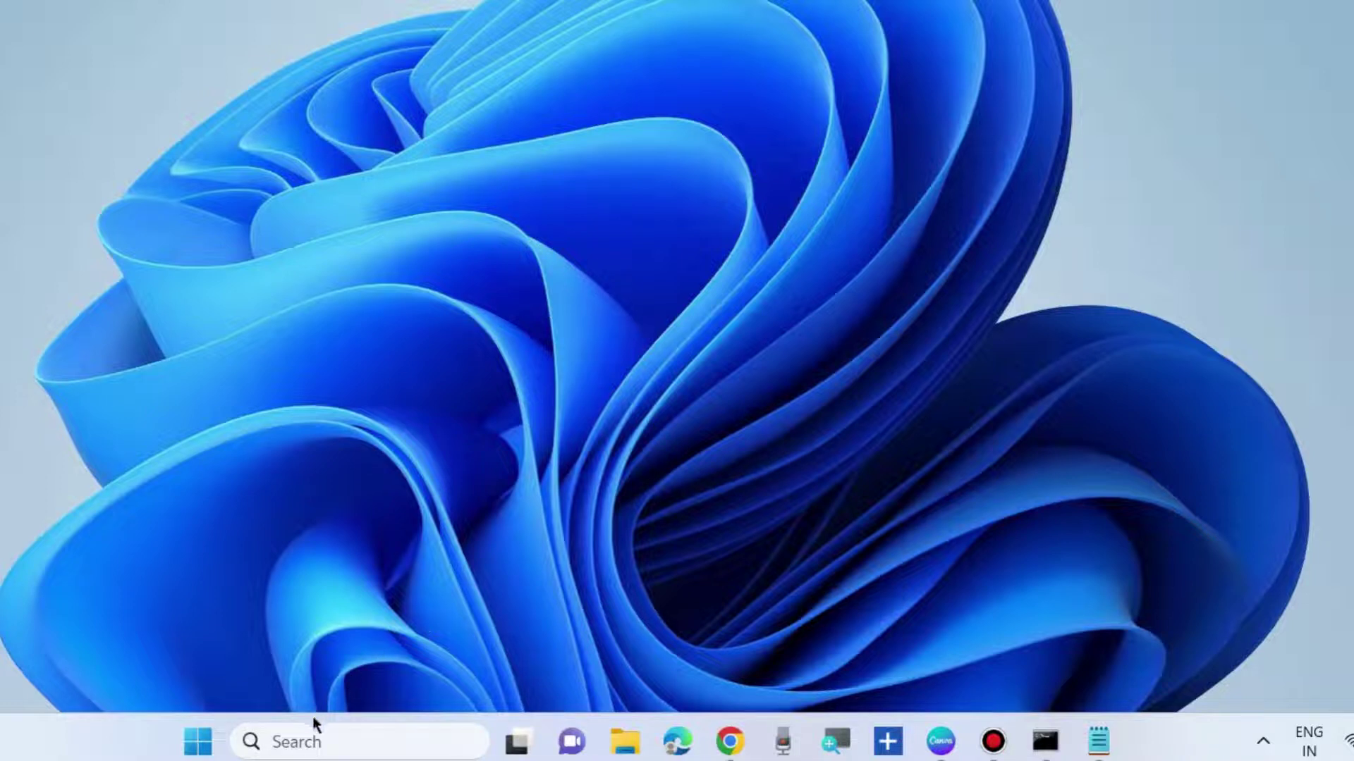
Step: Search for cmd to launch Command Prompt as administrator
{"action": "left_click", "coordinate": [306, 740]}
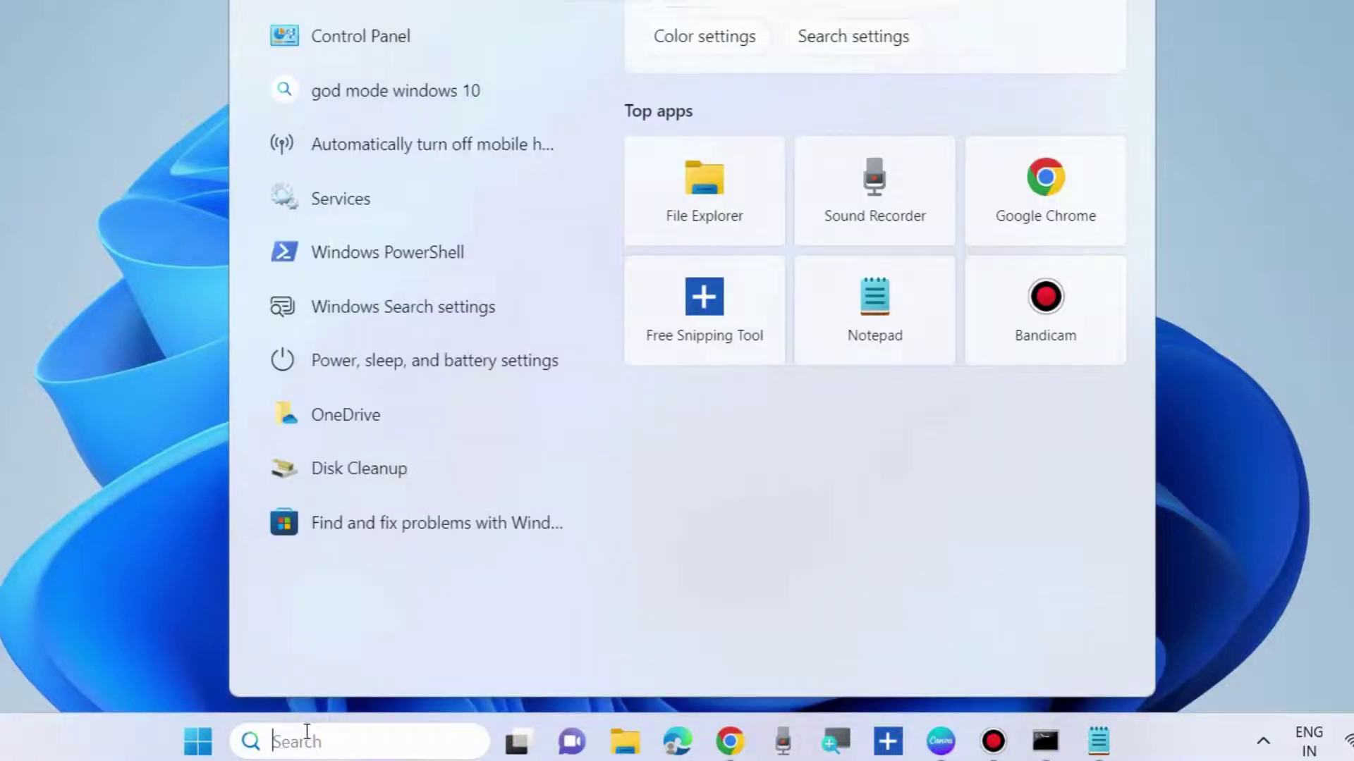
{"action": "type", "text": "cmd"}
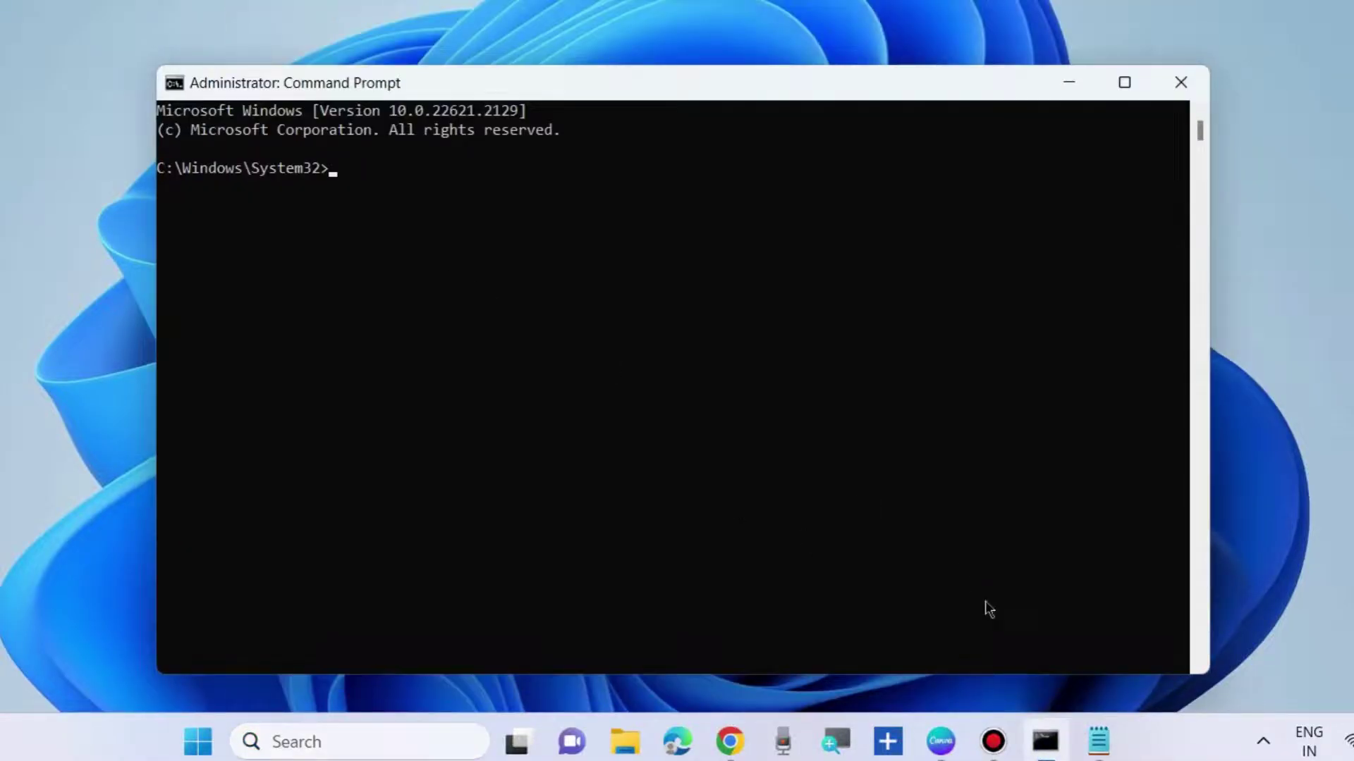
Step: Review the DISM ScanHealth, CheckHealth and RestoreHealth commands in Notepad, then minimize it
{"action": "left_click", "coordinate": [1099, 742]}
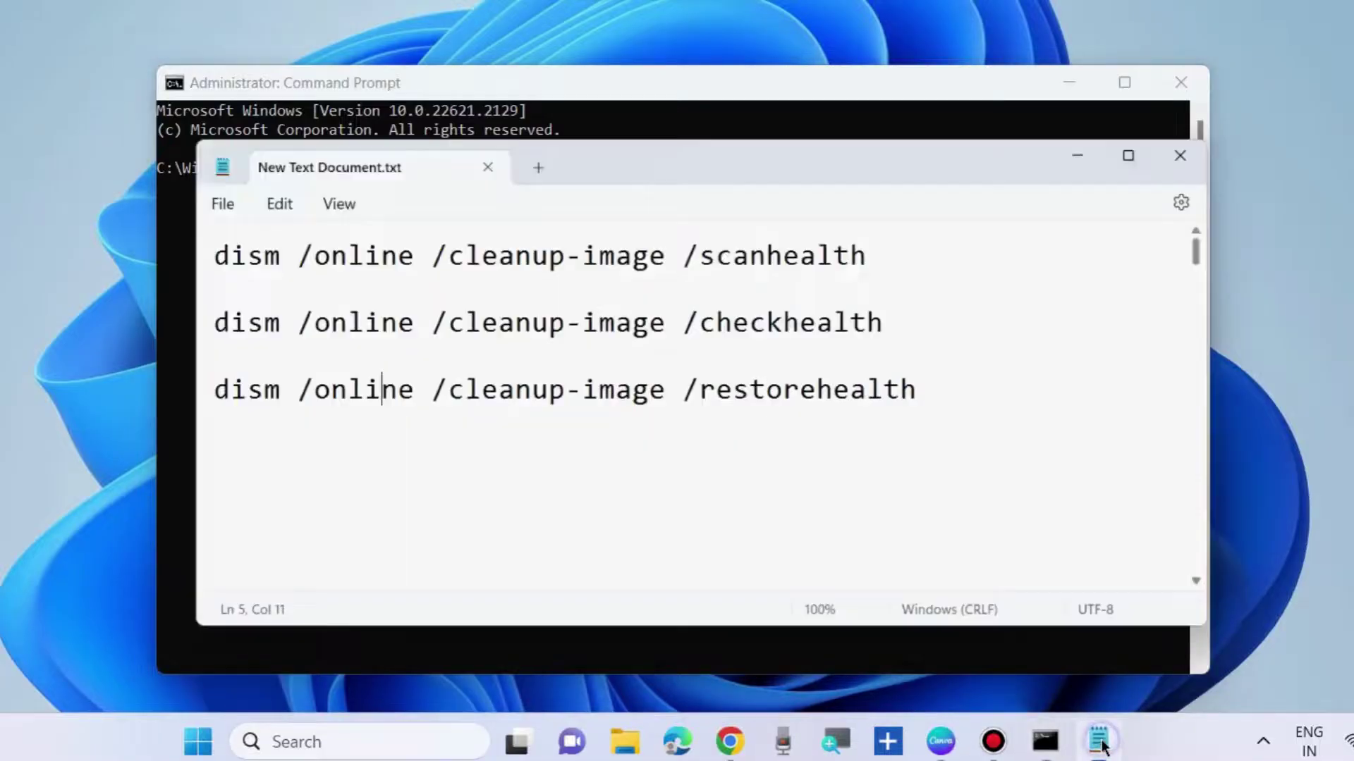
{"action": "left_click_drag", "start_coordinate": [693, 106], "coordinate": [747, 245]}
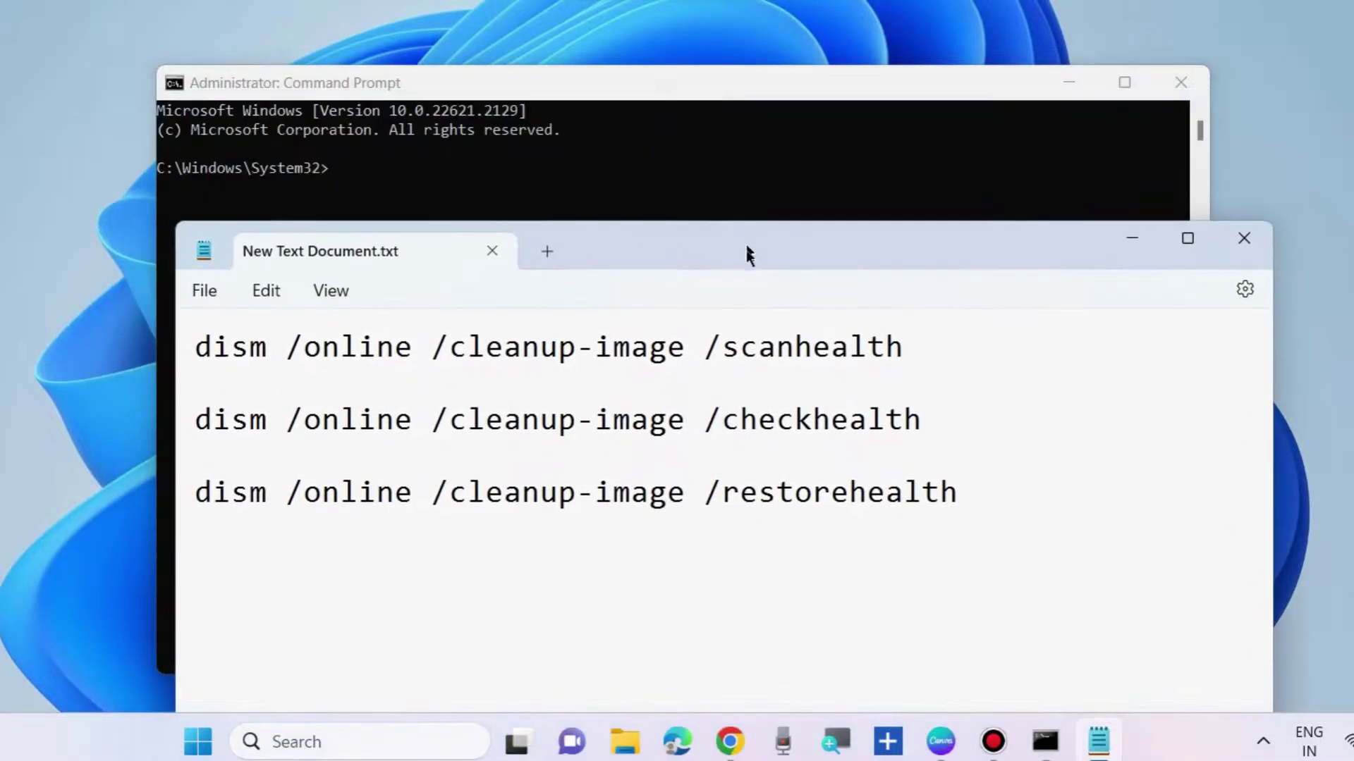
{"action": "left_click_drag", "start_coordinate": [196, 356], "coordinate": [962, 502]}
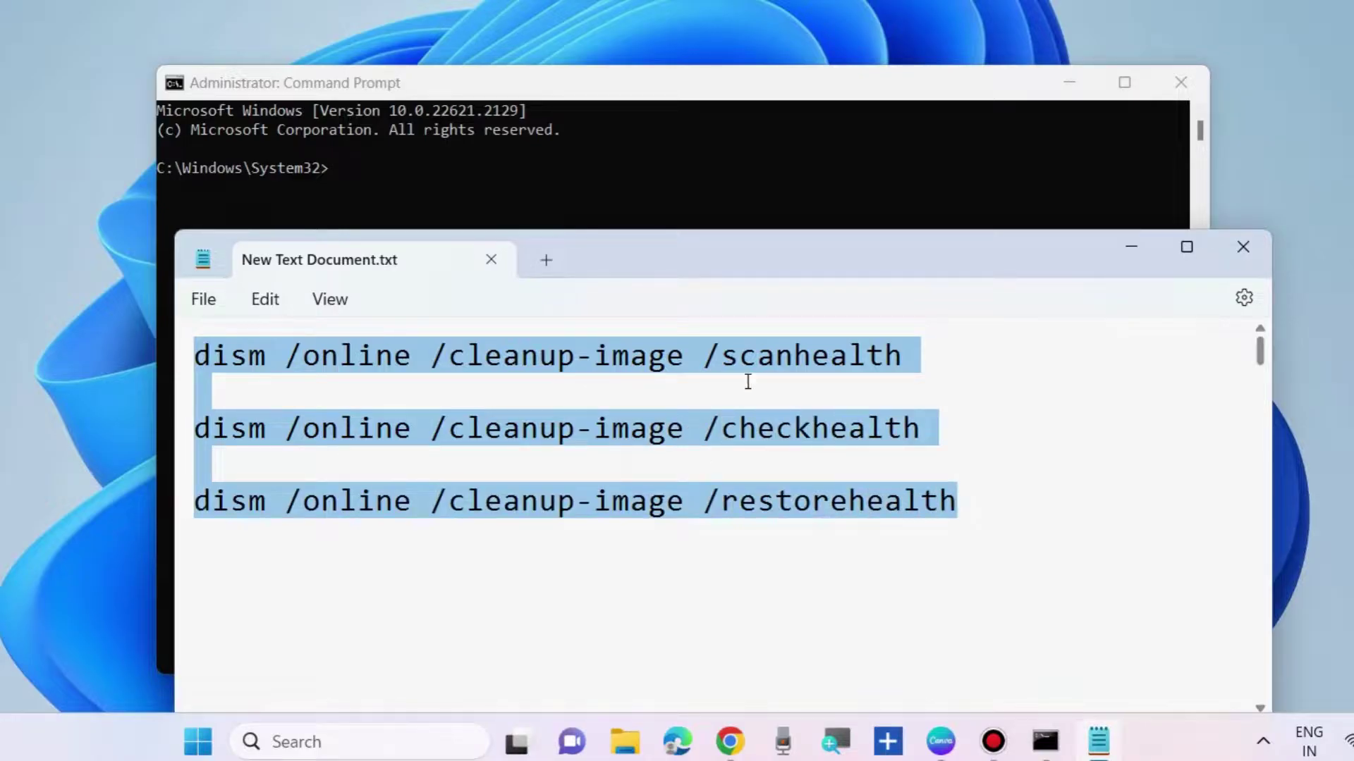
{"action": "left_click_drag", "start_coordinate": [722, 355], "coordinate": [897, 355]}
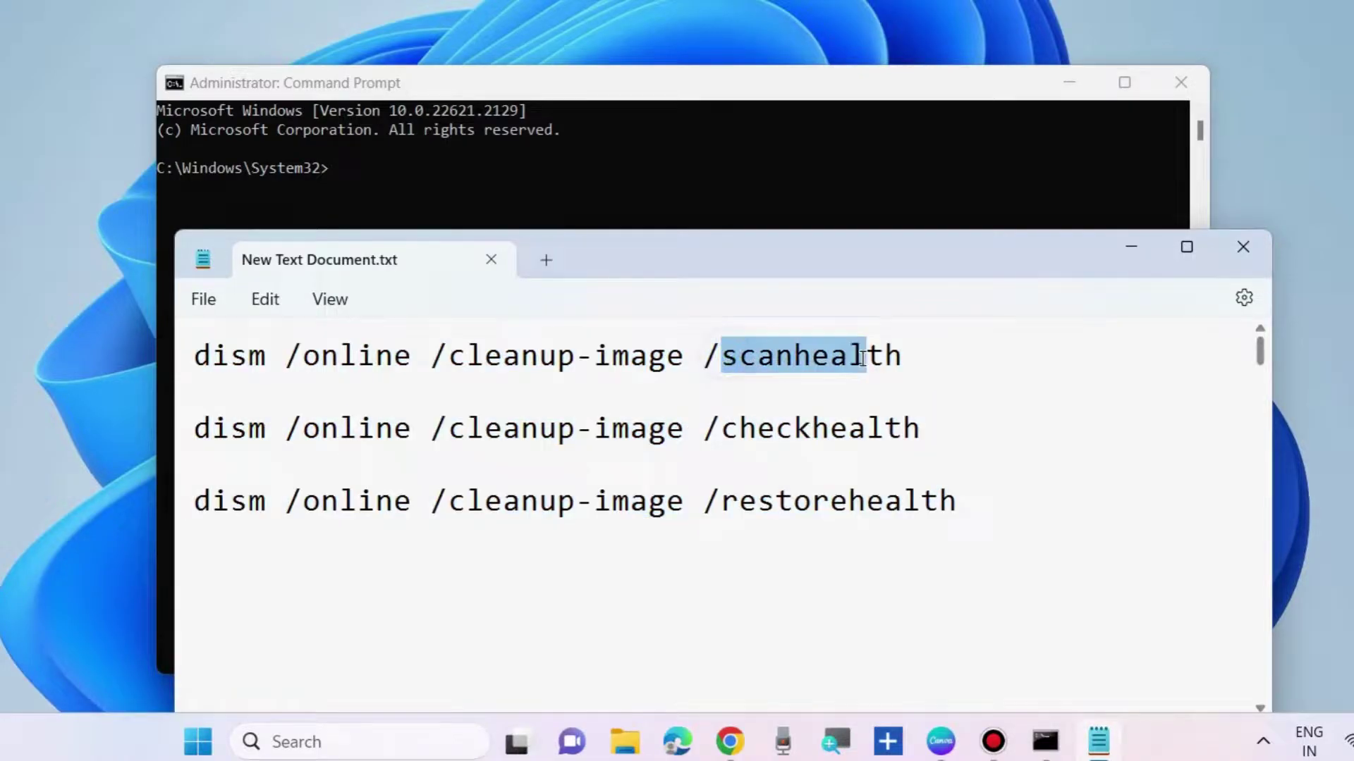
{"action": "left_click", "coordinate": [899, 356]}
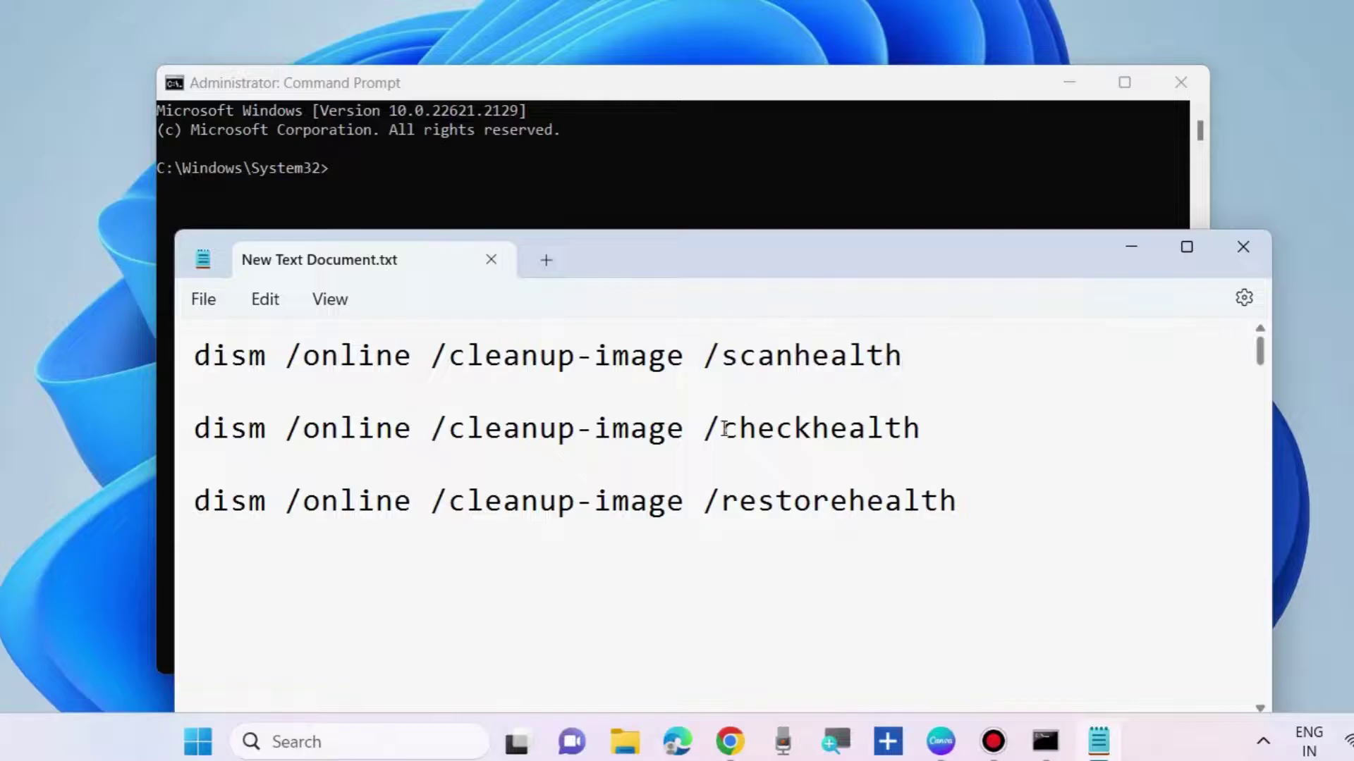
{"action": "left_click_drag", "start_coordinate": [720, 428], "coordinate": [907, 444]}
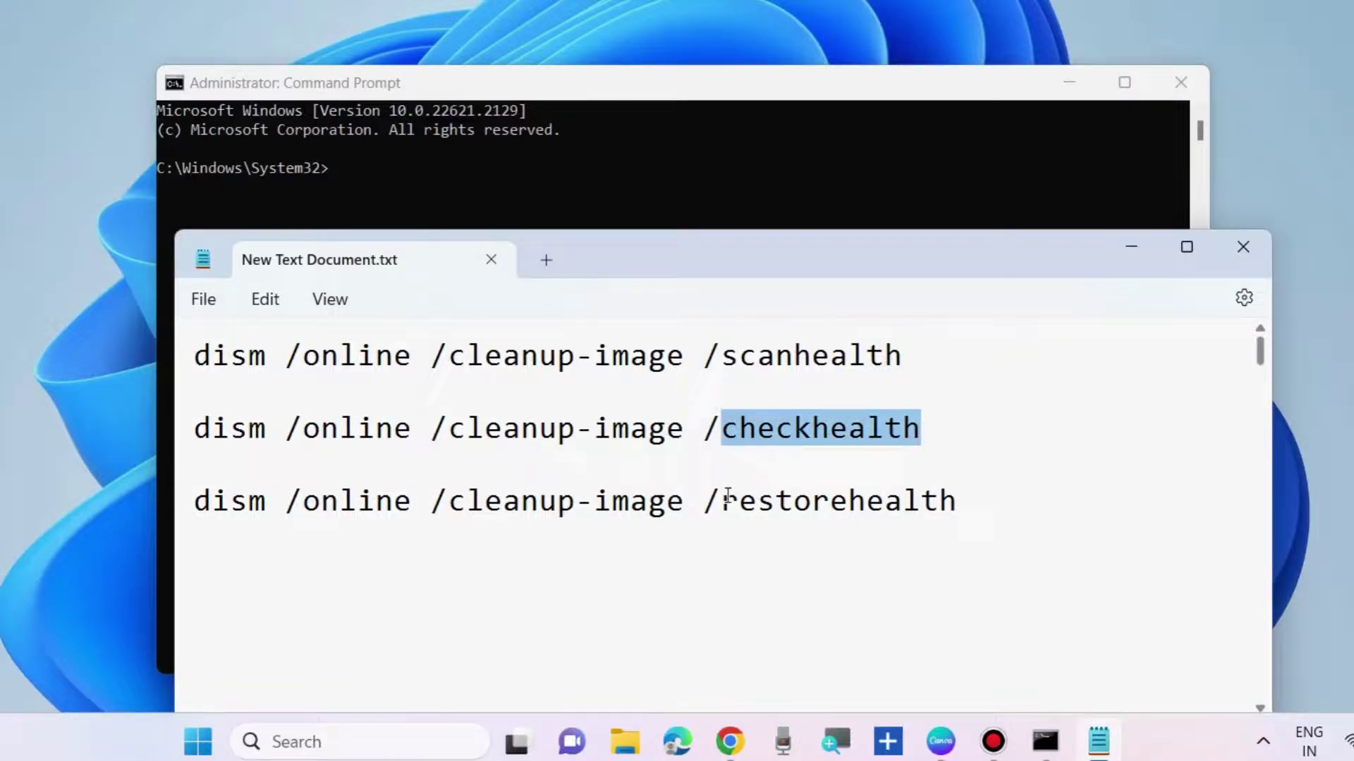
{"action": "left_click_drag", "start_coordinate": [722, 502], "coordinate": [959, 502]}
{"action": "left_click", "coordinate": [818, 510]}
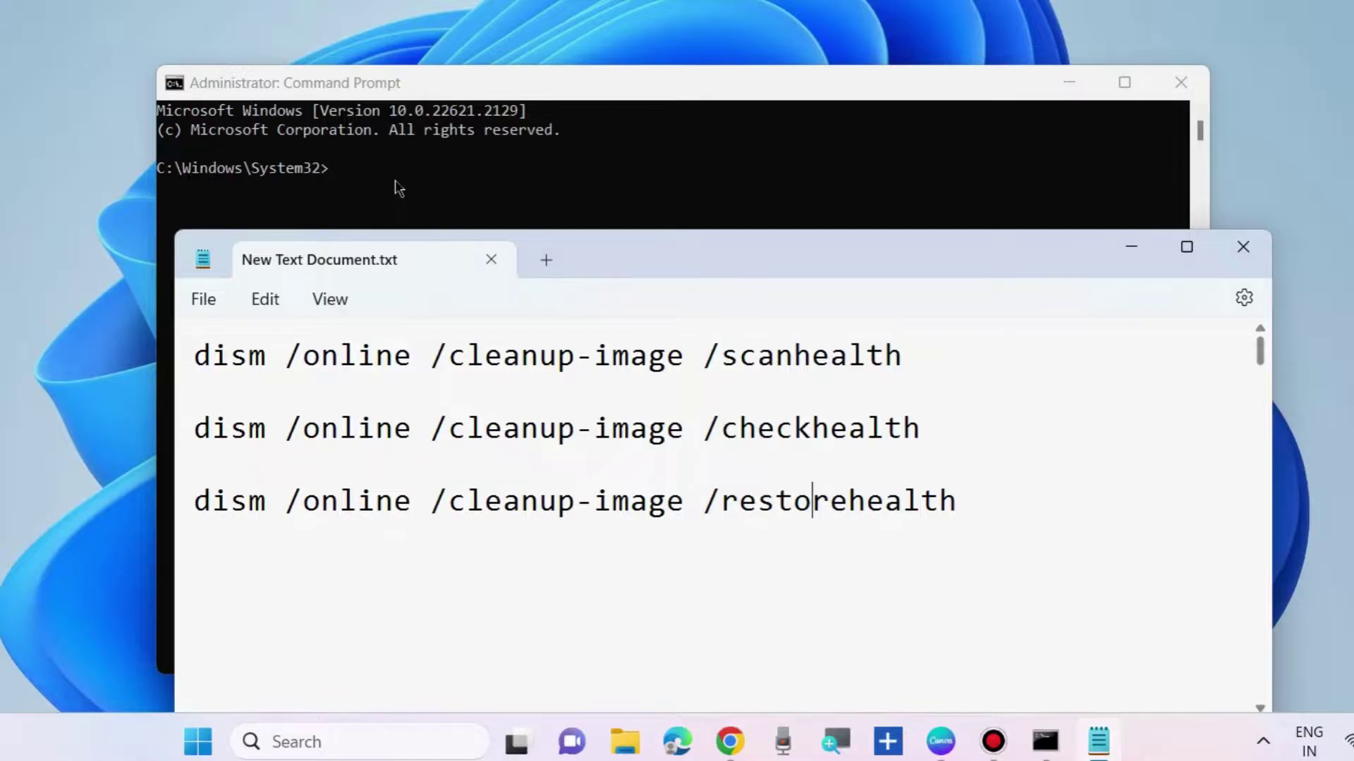
{"action": "left_click", "coordinate": [1130, 246]}
{"action": "left_click", "coordinate": [349, 175]}
{"action": "type", "text": "sfc /scannow"}
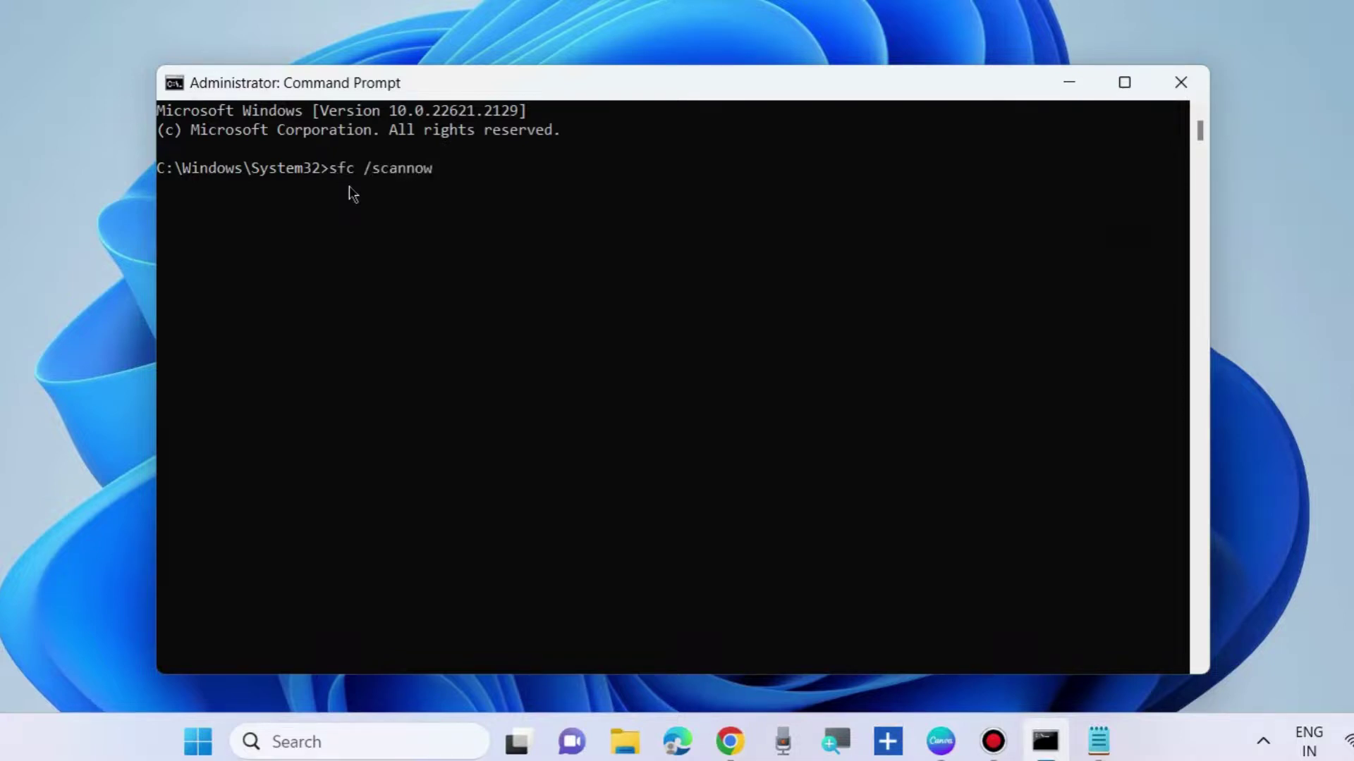
Step: Run the typed sfc /scannow command in the elevated Command Prompt
{"action": "key", "text": "Return"}
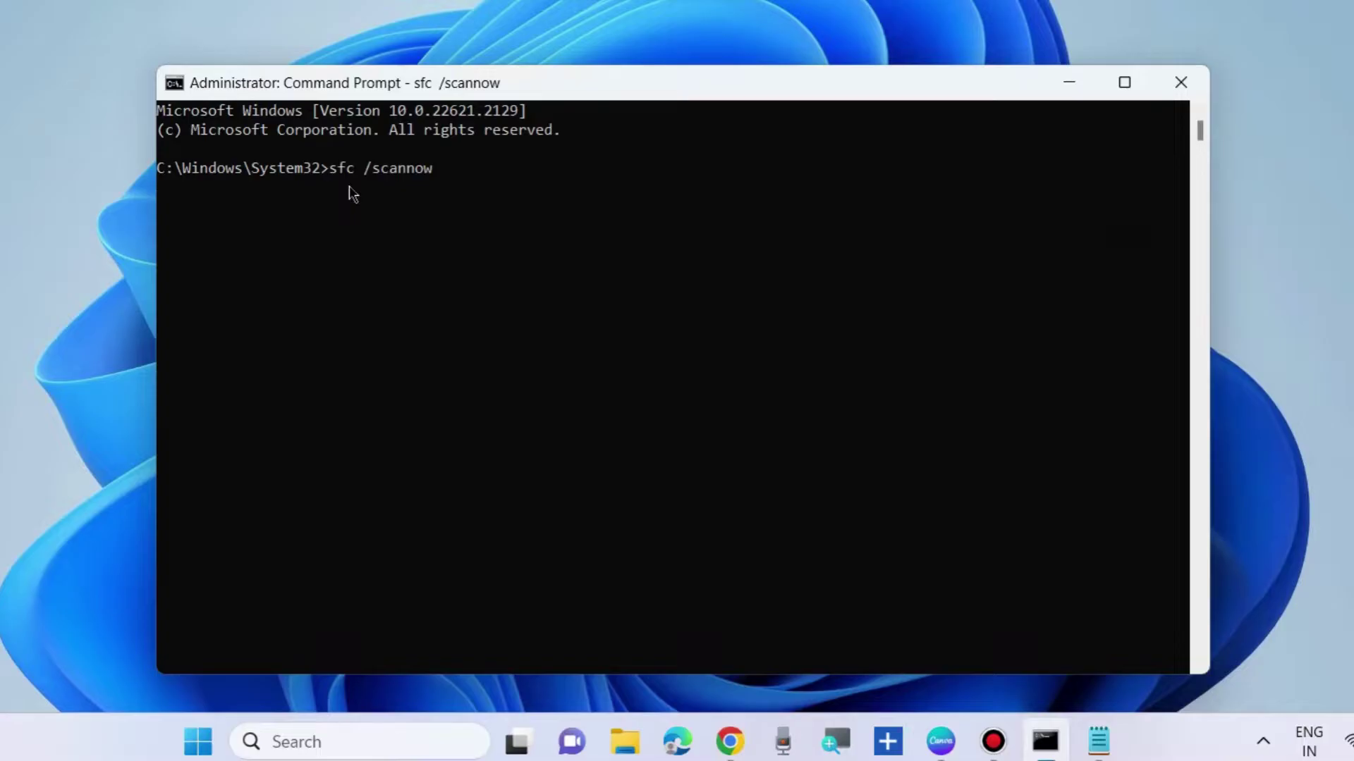